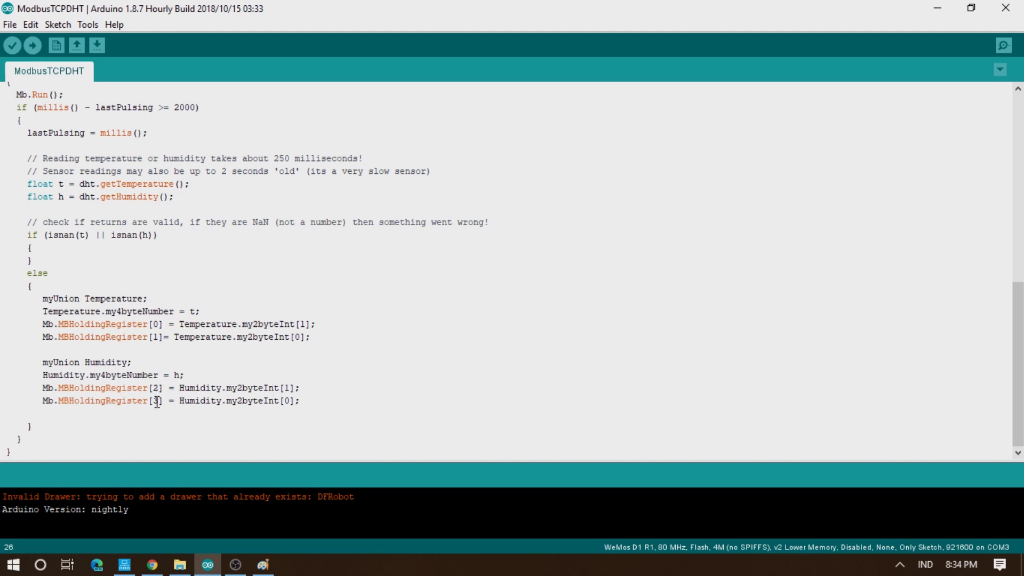
Step: Examine the ModbusTCPDHT sketch's union declaration, setup routine, and the loop code that writes temperature and humidity to the holding registers
scroll(184, 343, up, 2)
scroll(184, 343, down, 1)
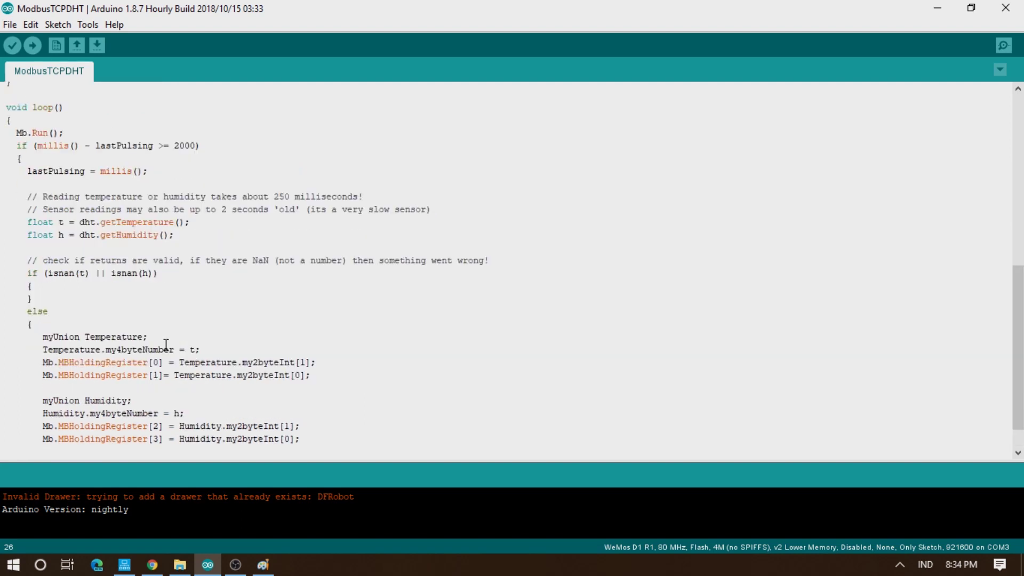
scroll(144, 340, up, 7)
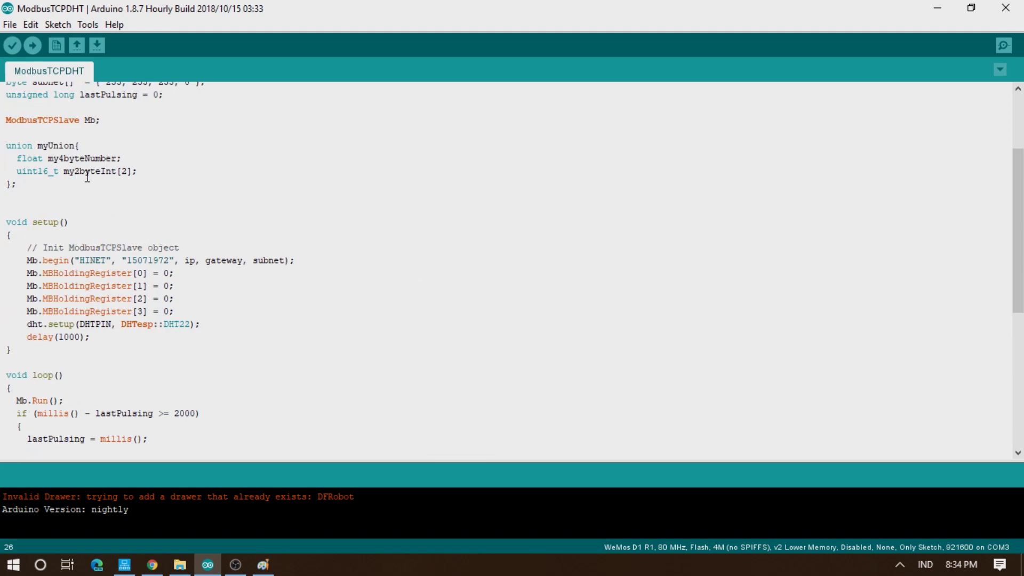
scroll(170, 244, down, 3)
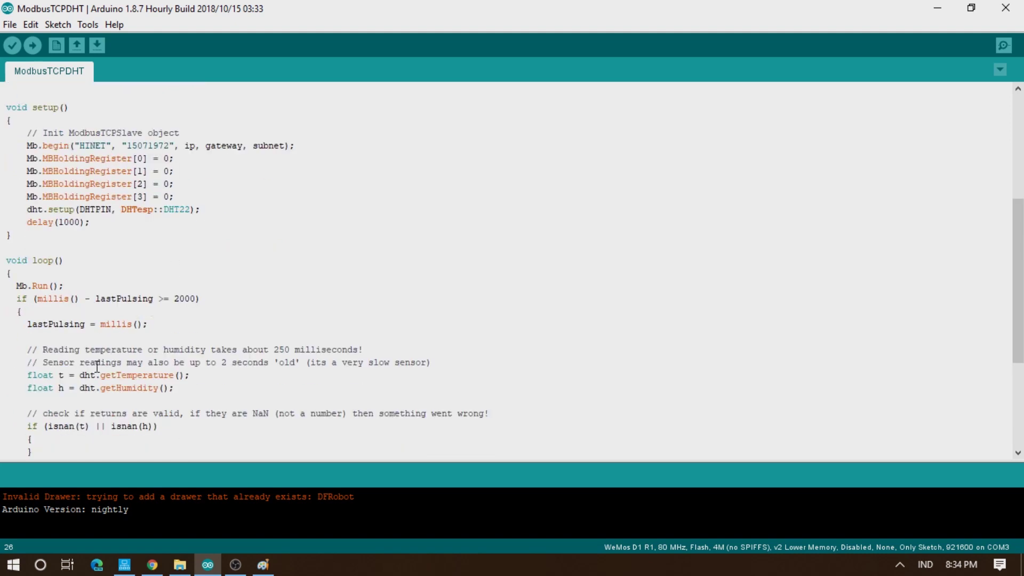
scroll(153, 354, down, 4)
drag(43, 336, 74, 335)
click(190, 331)
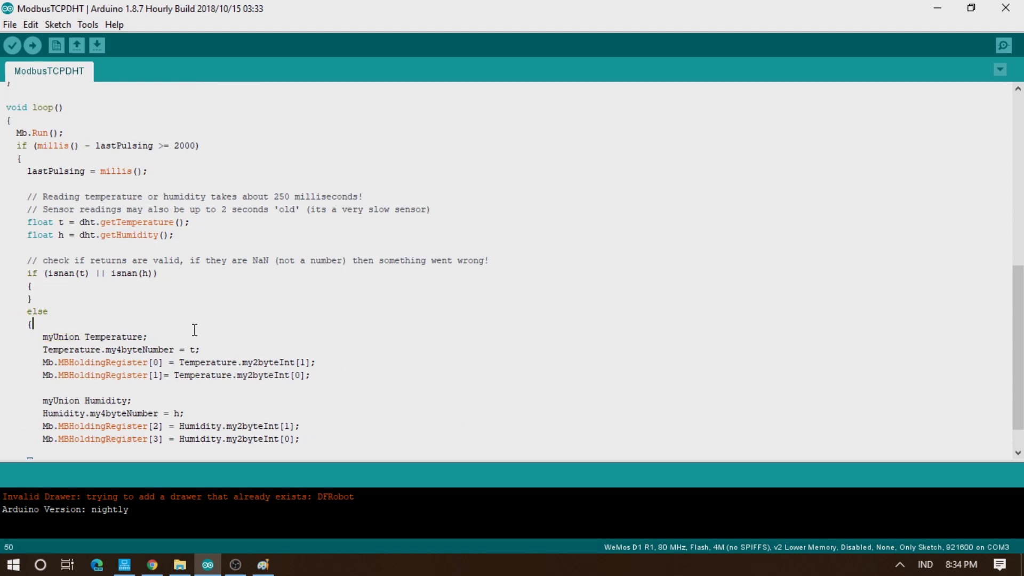
scroll(193, 326, up, 9)
scroll(265, 261, down, 10)
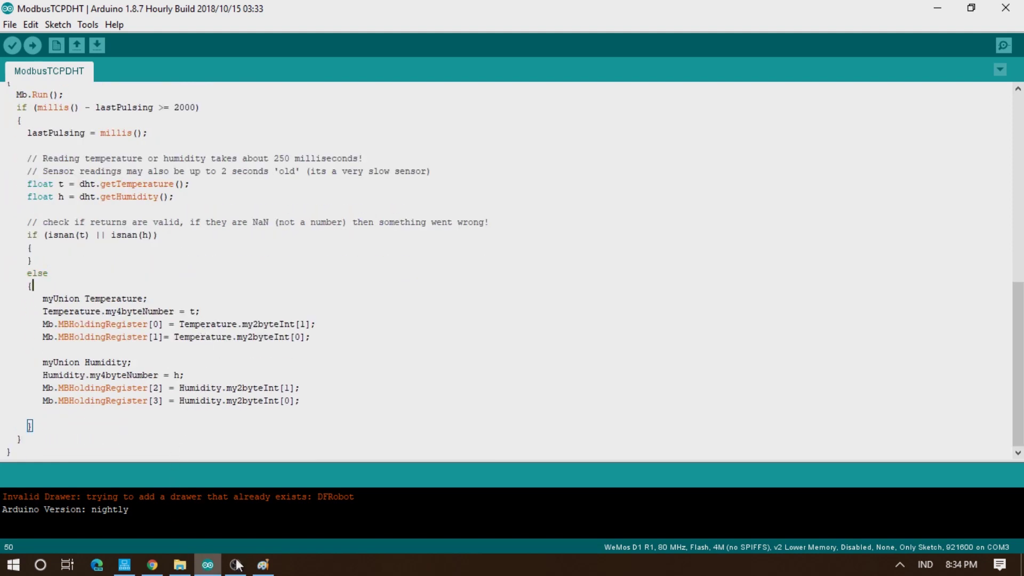
Step: Look at the system diagram in Paint, switch to HINET IIoT Server, and review the Modbus properties of the Arduiono channel
click(263, 565)
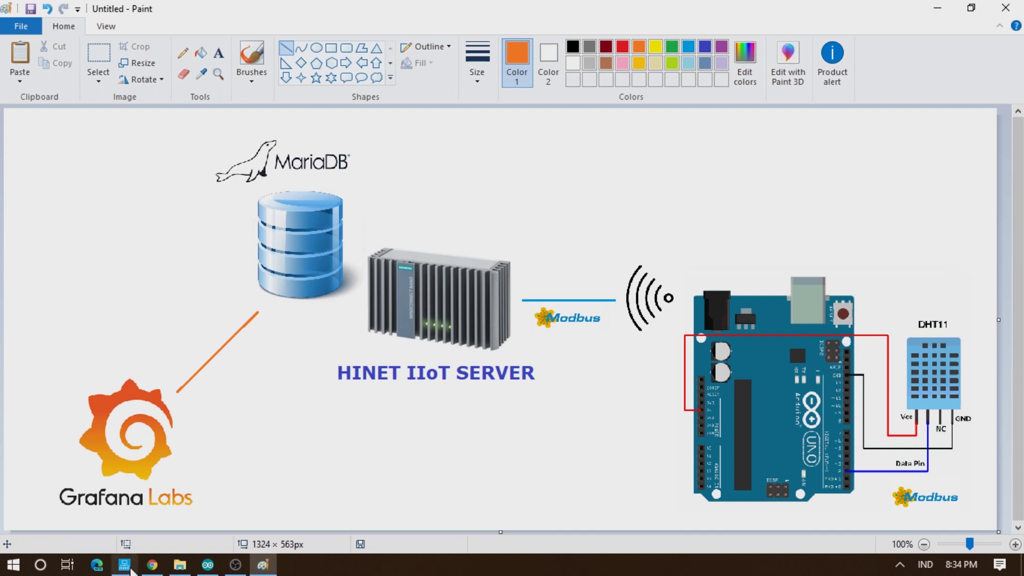
click(124, 565)
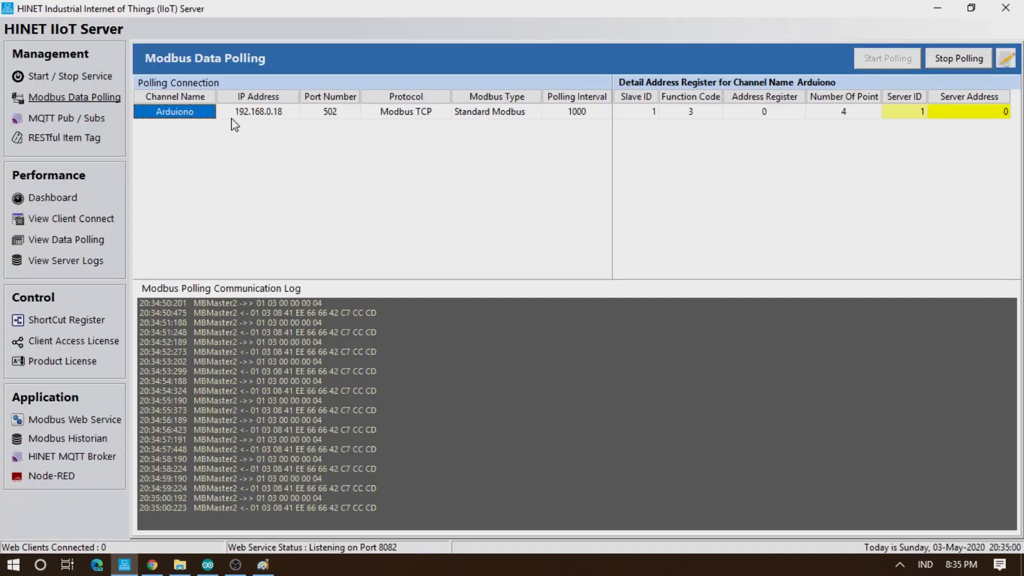
right_click(232, 112)
click(259, 130)
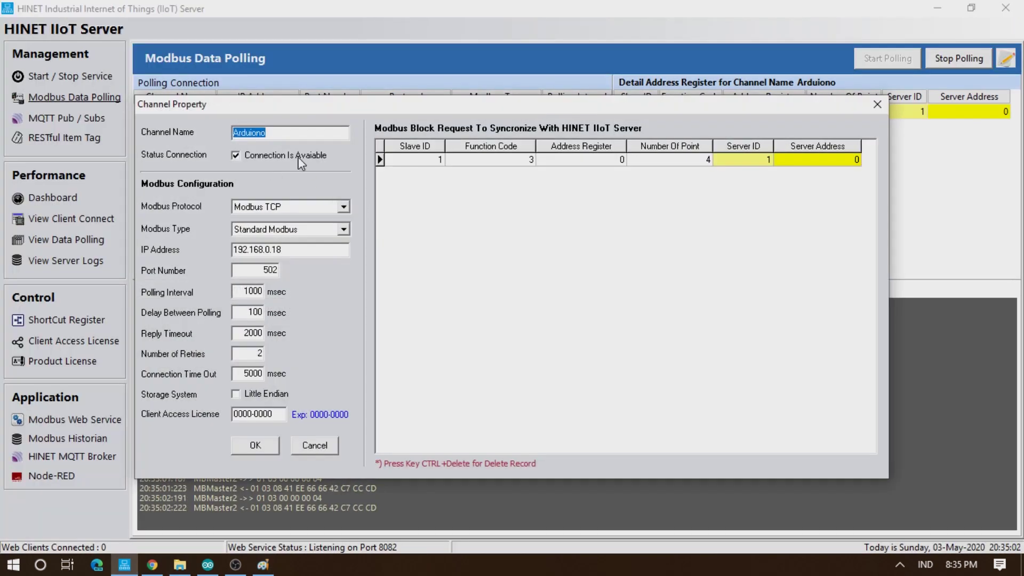
click(288, 250)
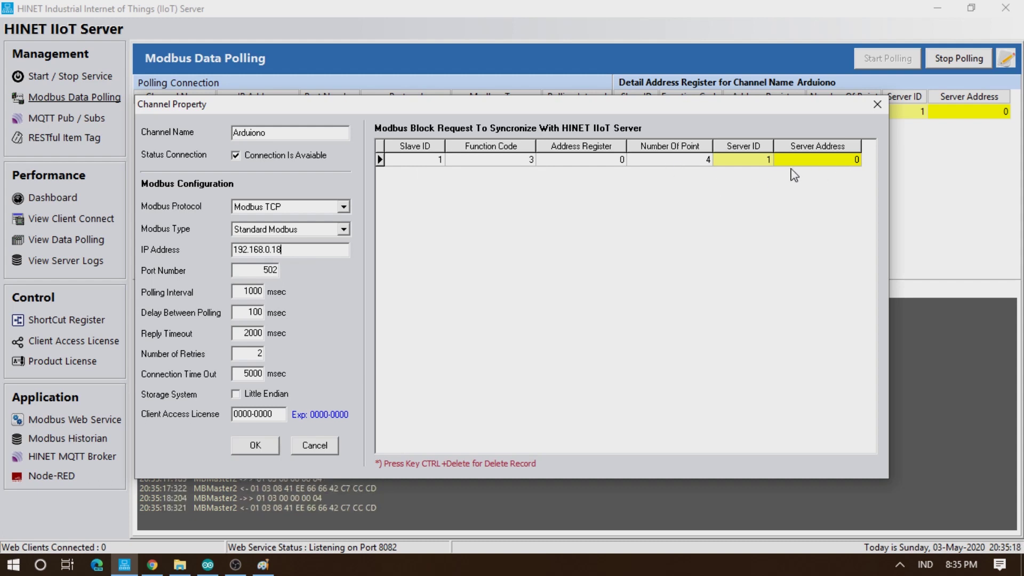
click(878, 104)
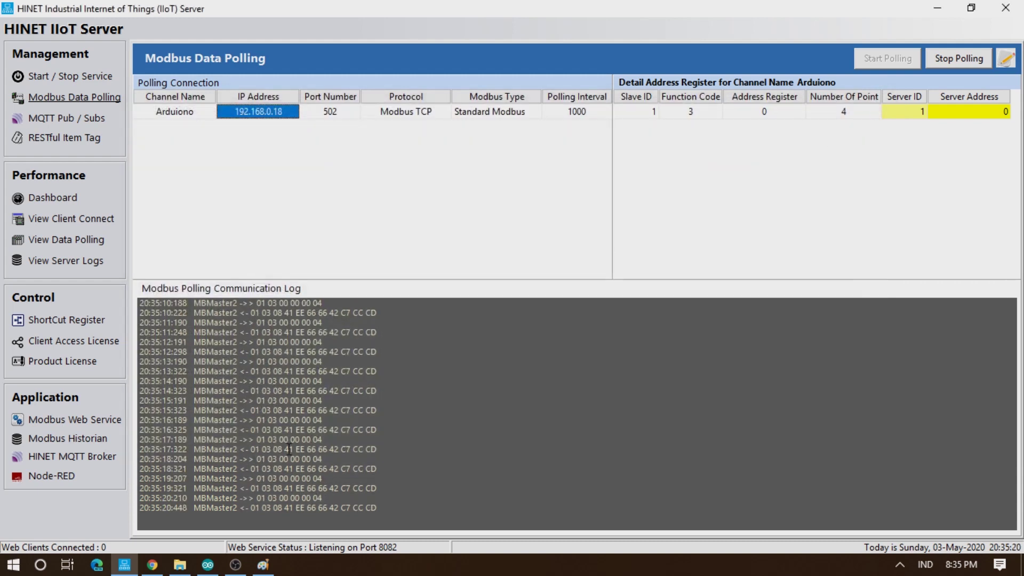
Step: Switch back to the Arduino IDE and examine the sketch's loop, setup routine, IP settings and included libraries
click(207, 565)
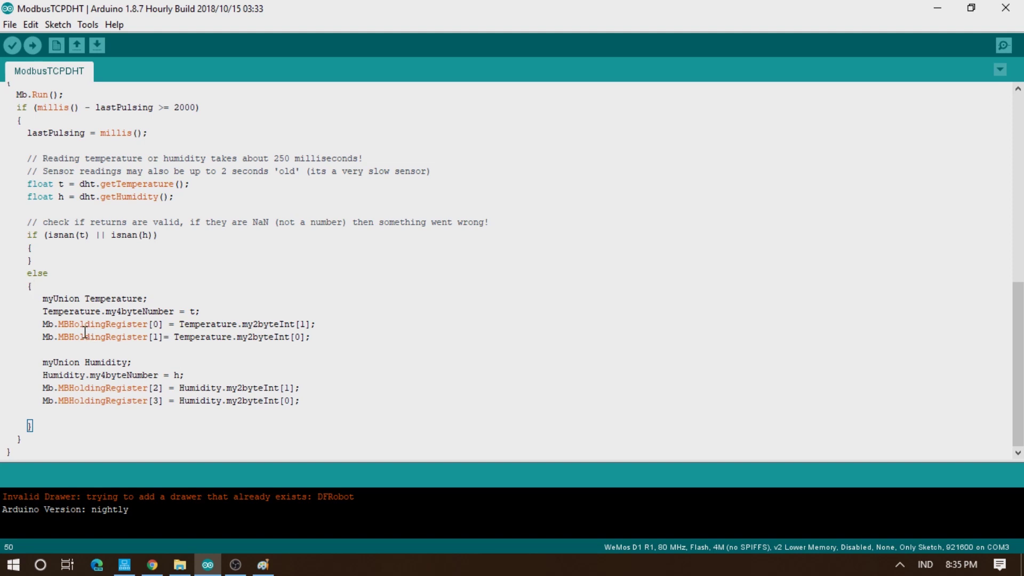
scroll(176, 332, up, 3)
scroll(178, 334, up, 2)
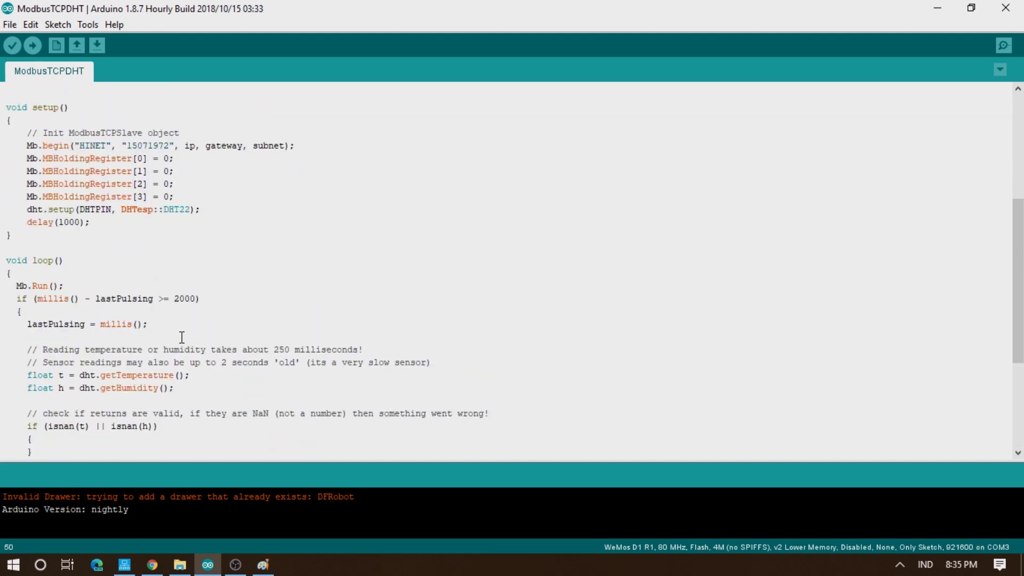
scroll(182, 337, down, 3)
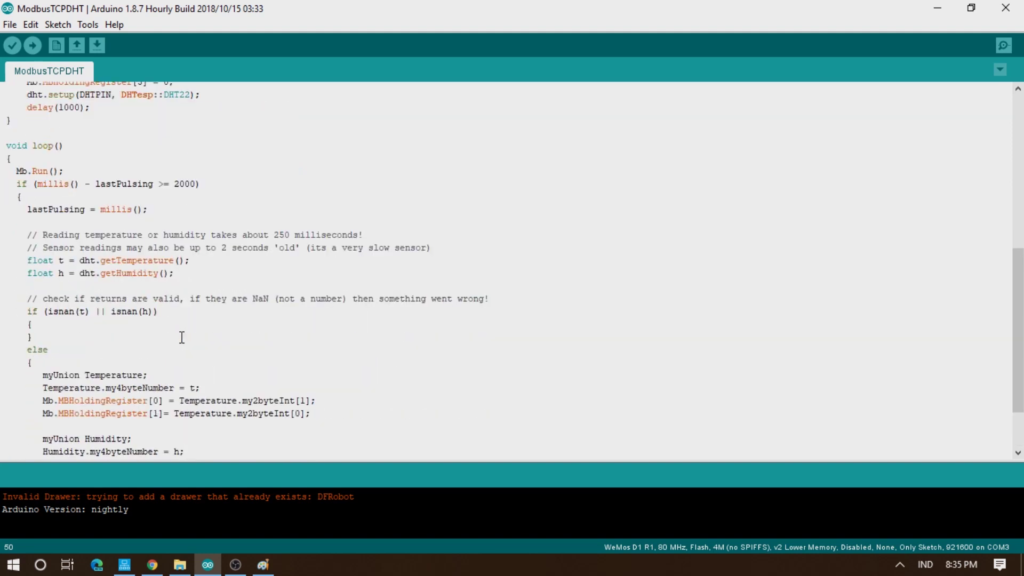
scroll(181, 337, down, 2)
scroll(182, 337, up, 7)
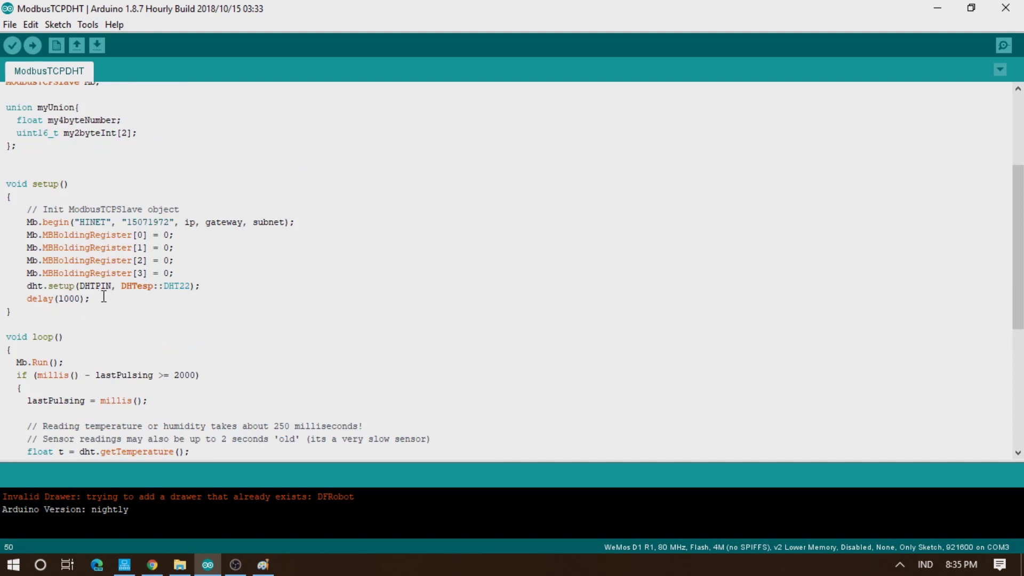
scroll(90, 247, up, 1)
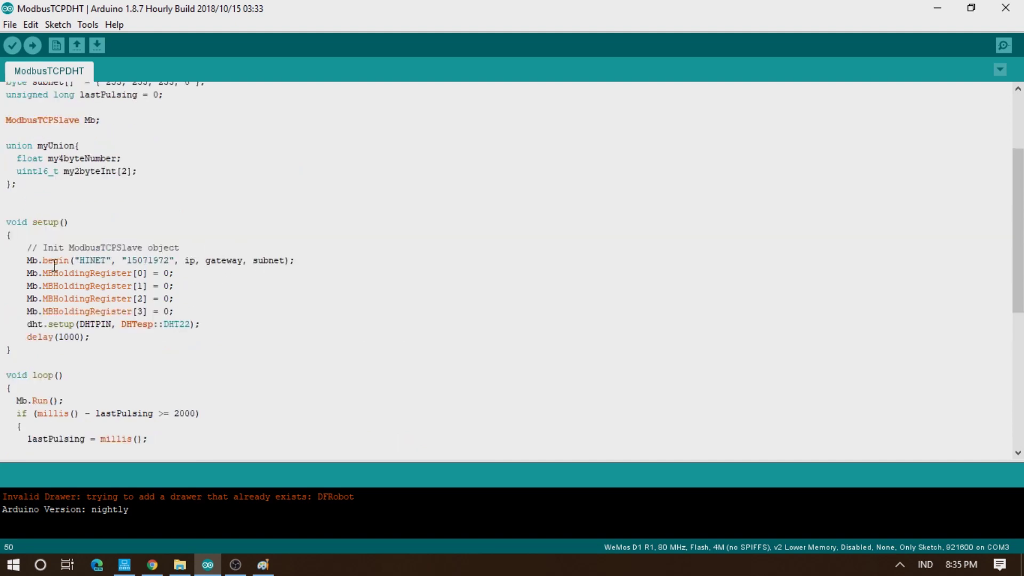
scroll(54, 265, up, 3)
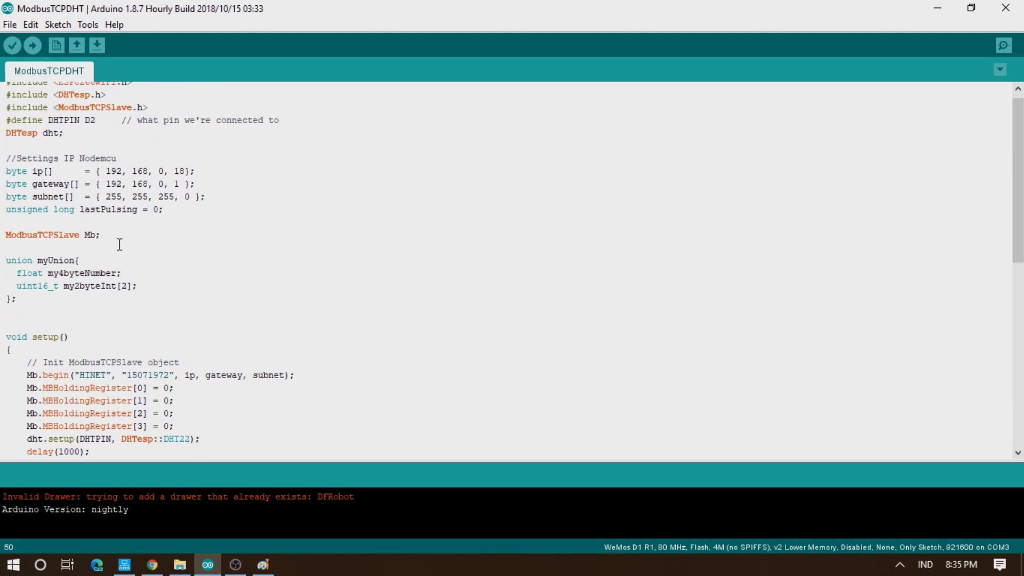
scroll(119, 244, up, 1)
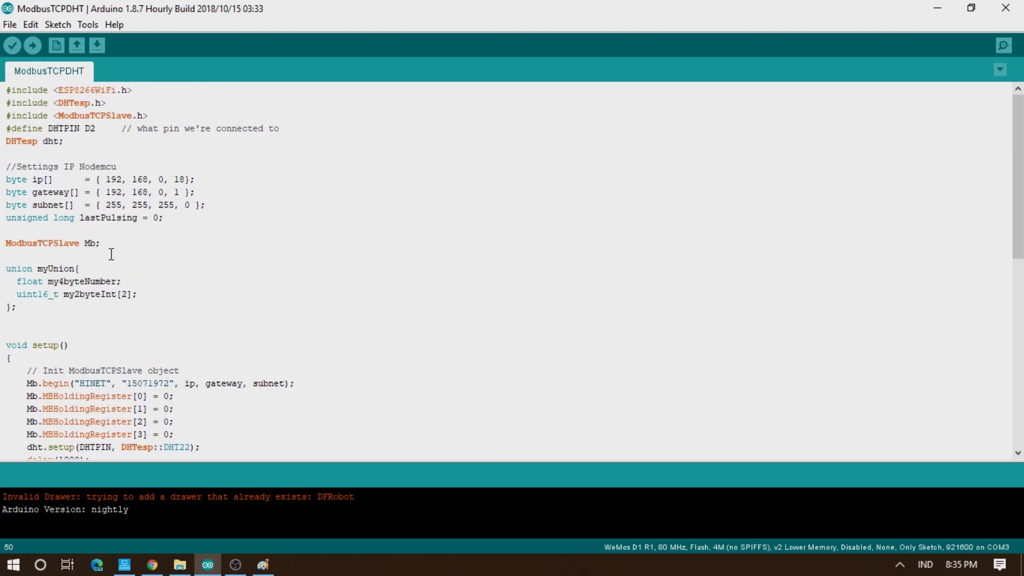
Step: Examine how the loop reads the t and h variables and stores them in the Modbus holding registers
scroll(108, 259, down, 4)
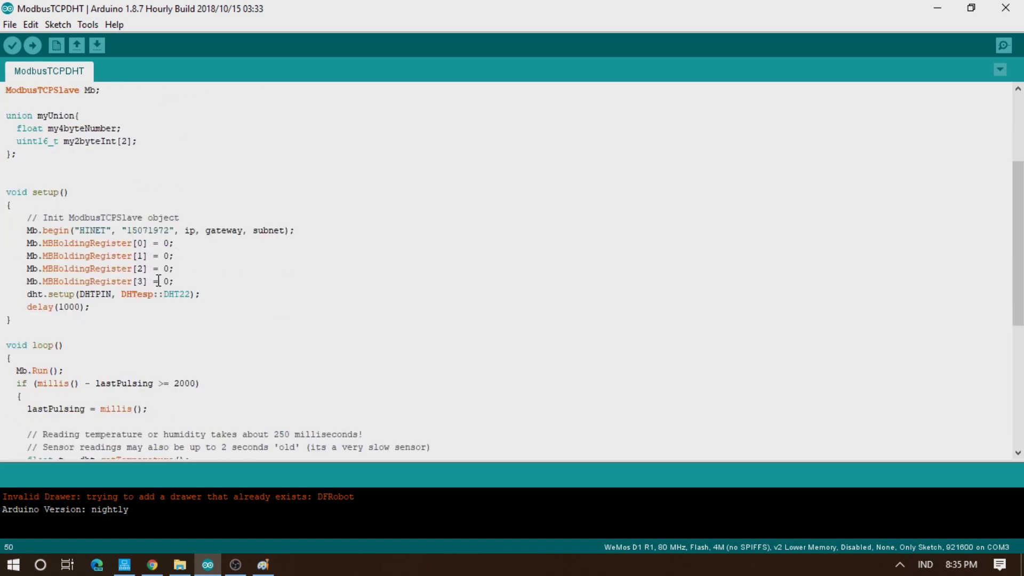
scroll(156, 277, down, 3)
scroll(154, 330, down, 4)
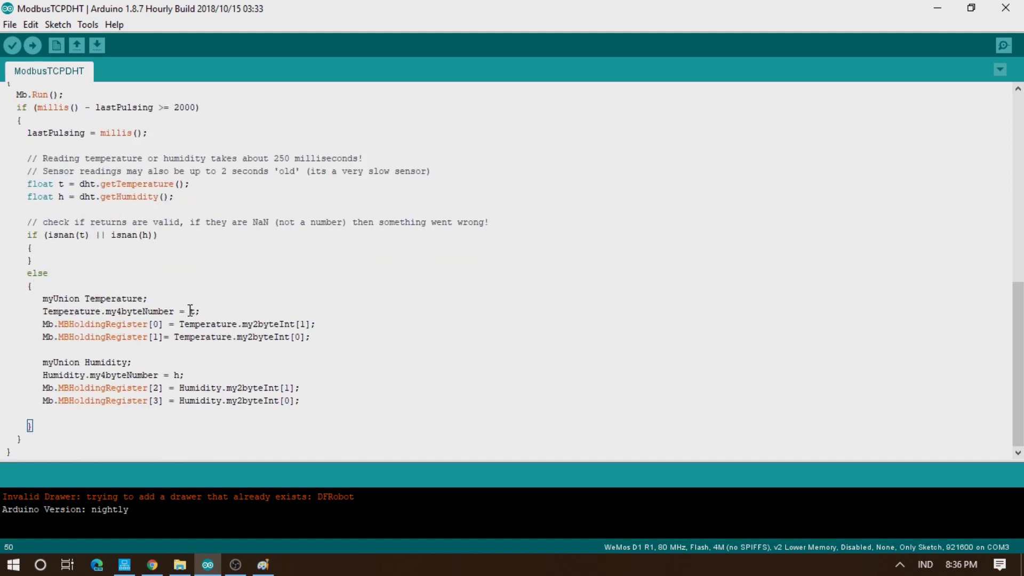
double_click(61, 184)
double_click(62, 197)
click(231, 310)
scroll(284, 364, up, 12)
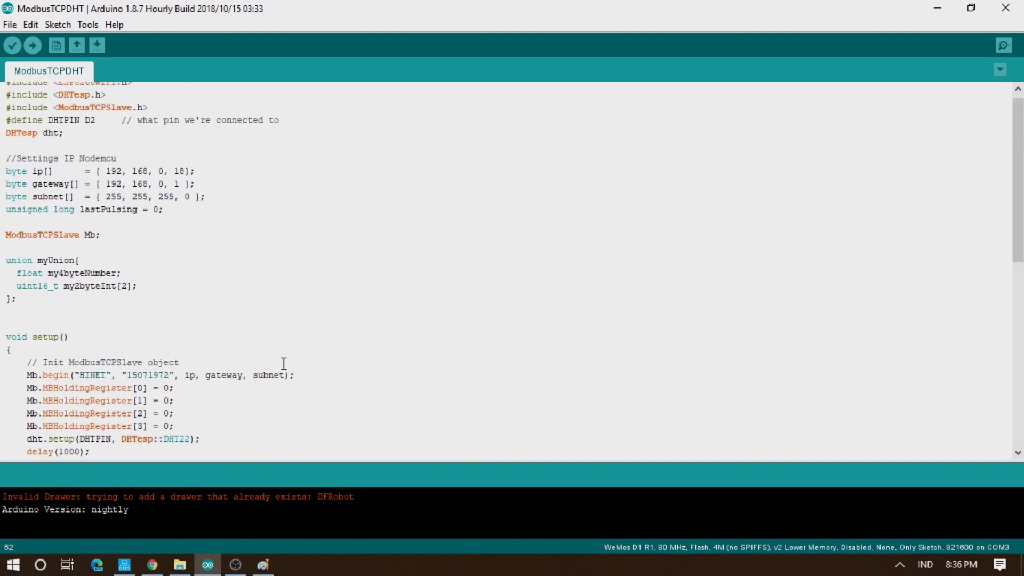
Step: Switch to HINET IIoT Server and set the polled data view to Holding Register, Float data type and slave ID 1
click(124, 564)
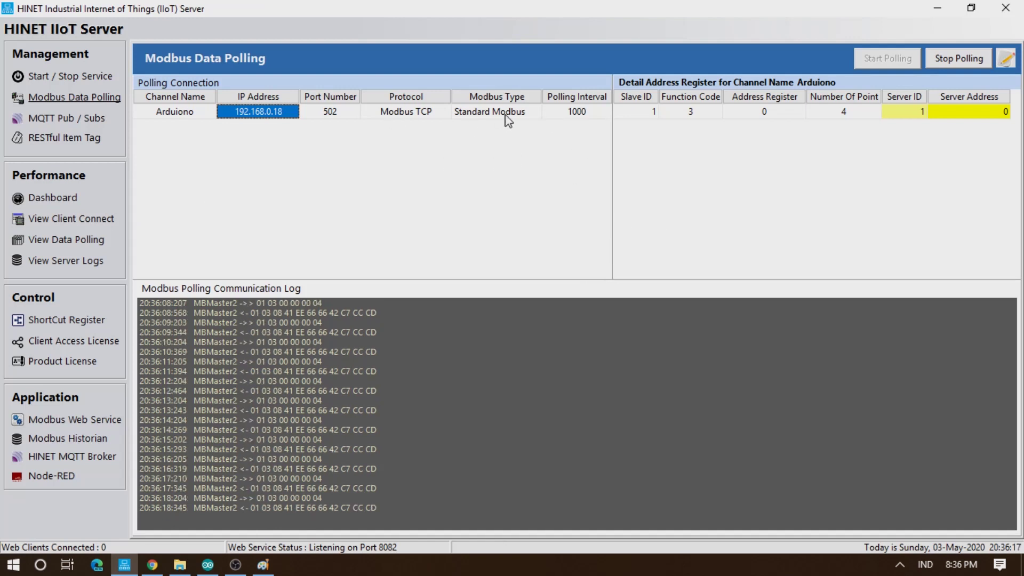
click(89, 244)
click(232, 59)
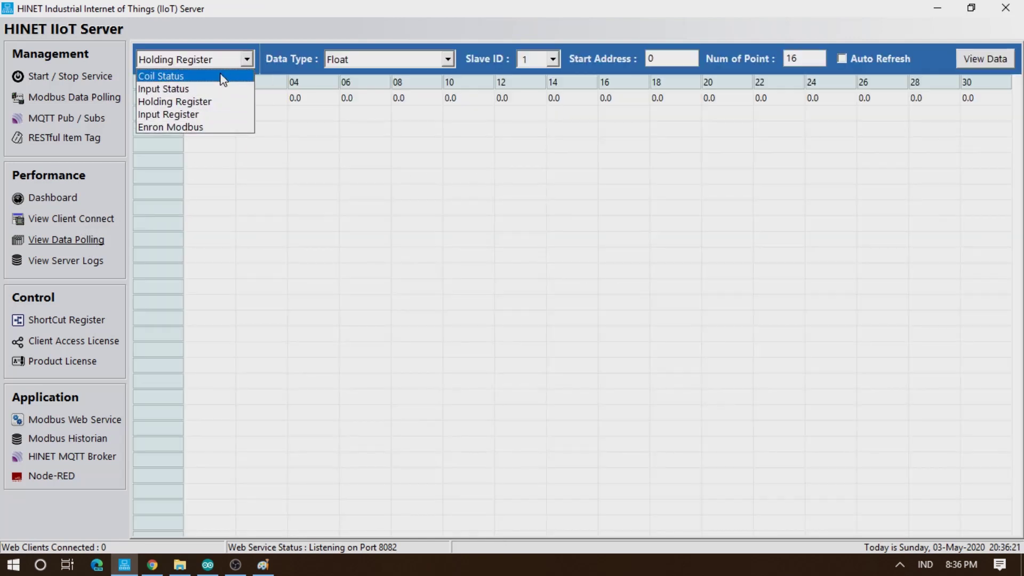
click(193, 105)
click(448, 59)
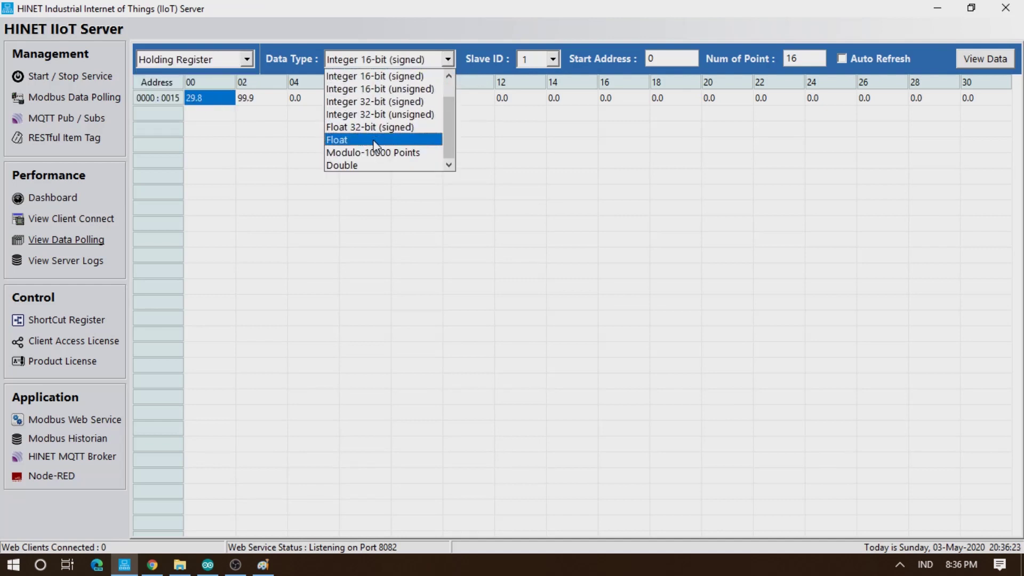
click(420, 133)
click(553, 59)
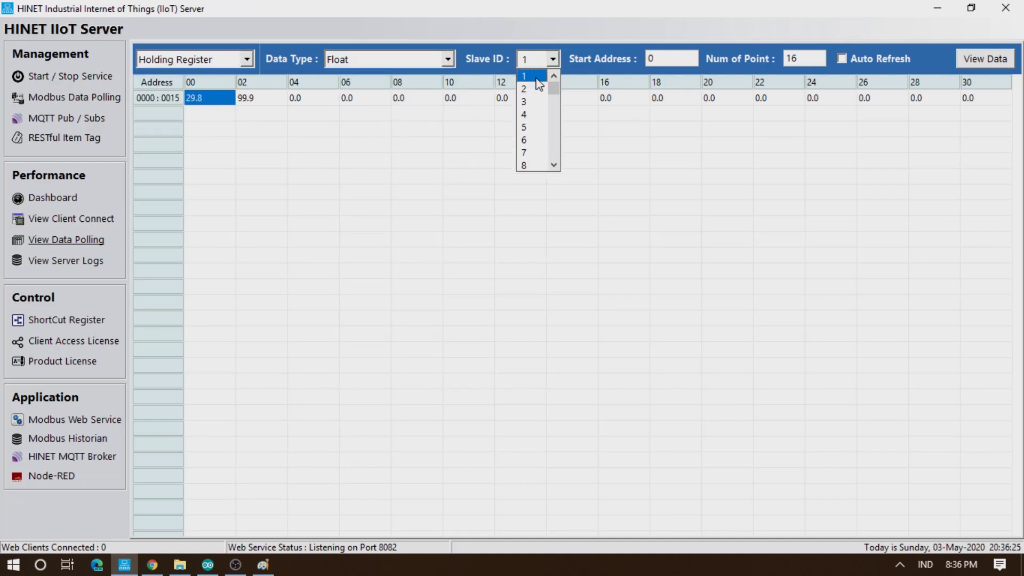
click(530, 76)
Step: Set the number of points to 4 and start viewing the polled data with Auto Refresh enabled
click(661, 59)
click(787, 58)
text(4)
key(shift+End)
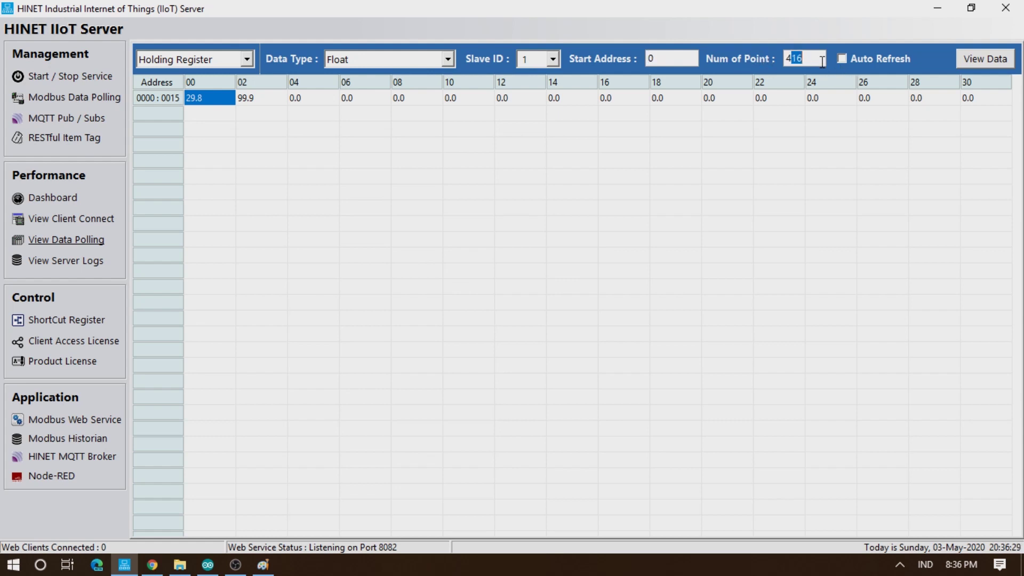
key(Delete)
click(967, 59)
click(858, 57)
click(998, 57)
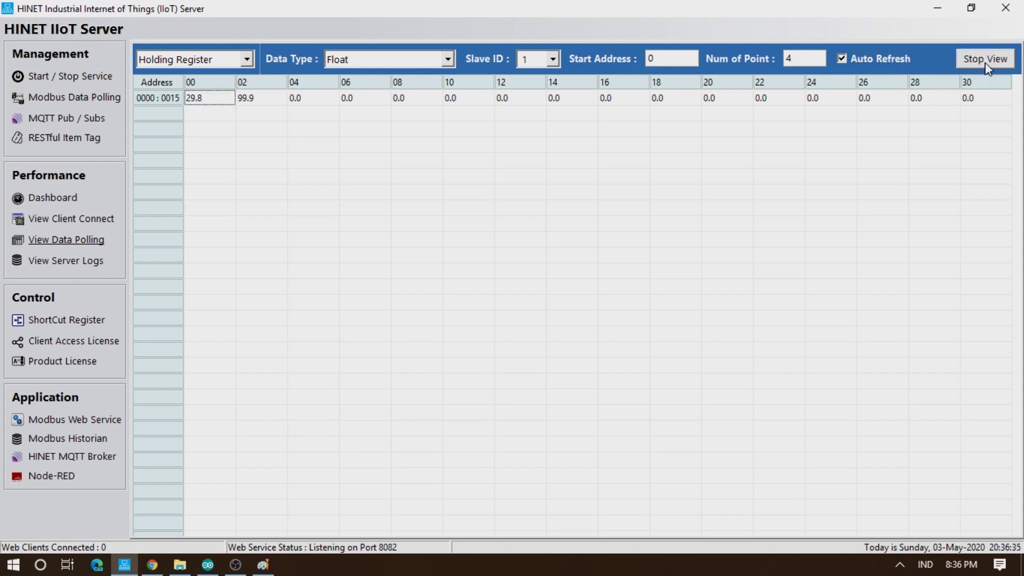
Step: Check the system diagram in Paint, then return to HINET IIoT Server and review the Modbus polling communication log
click(263, 565)
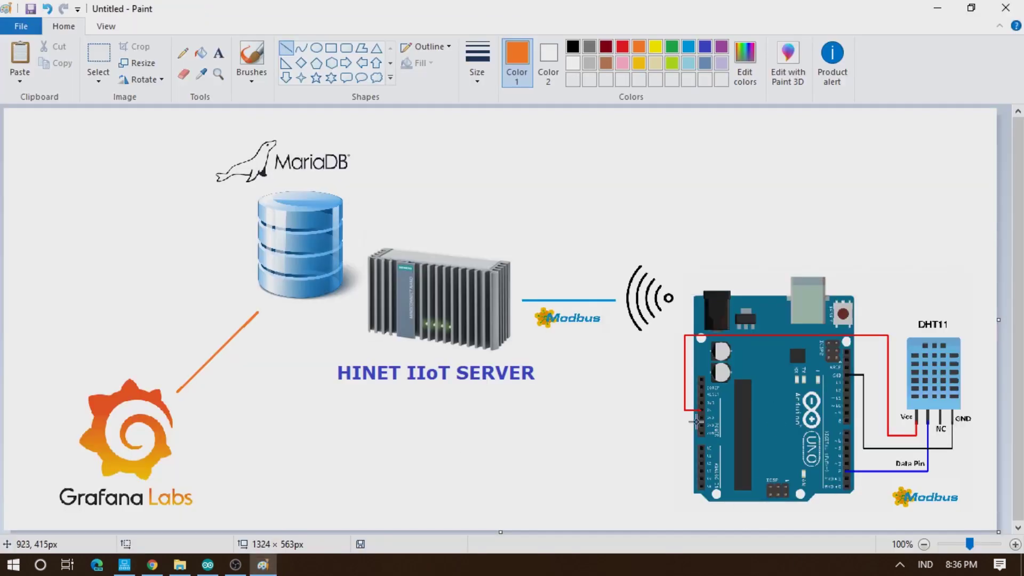
click(264, 566)
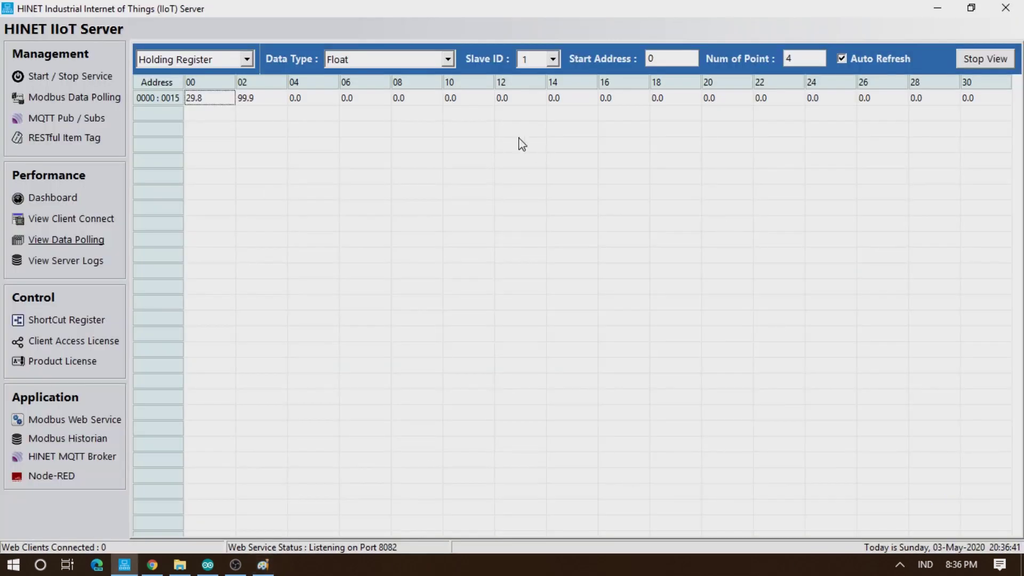
click(57, 99)
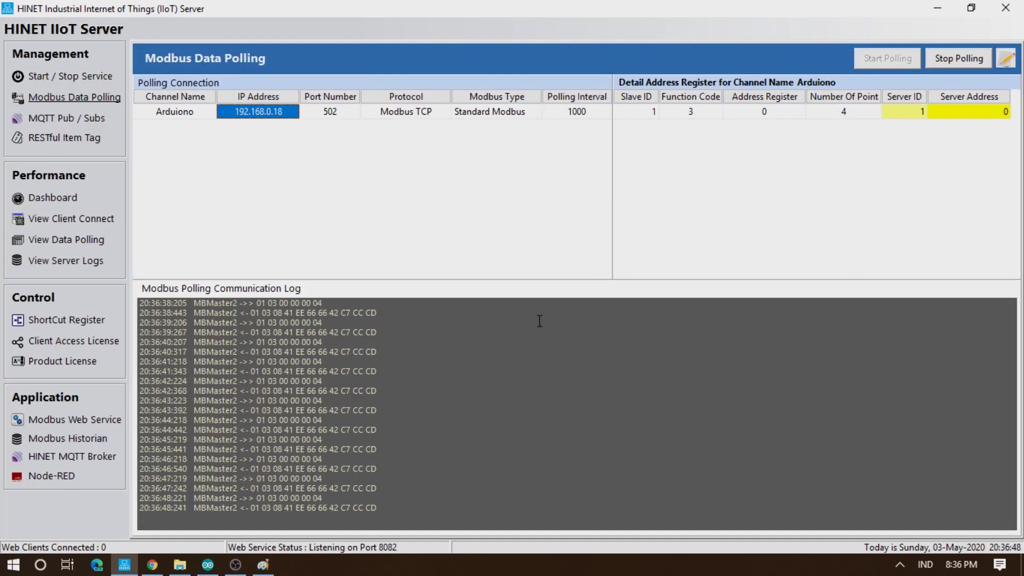
Step: Review the Modbus Historian jobs, then switch to HINET DB Connector and inspect the database hosts of data ports 886 and 887
click(51, 442)
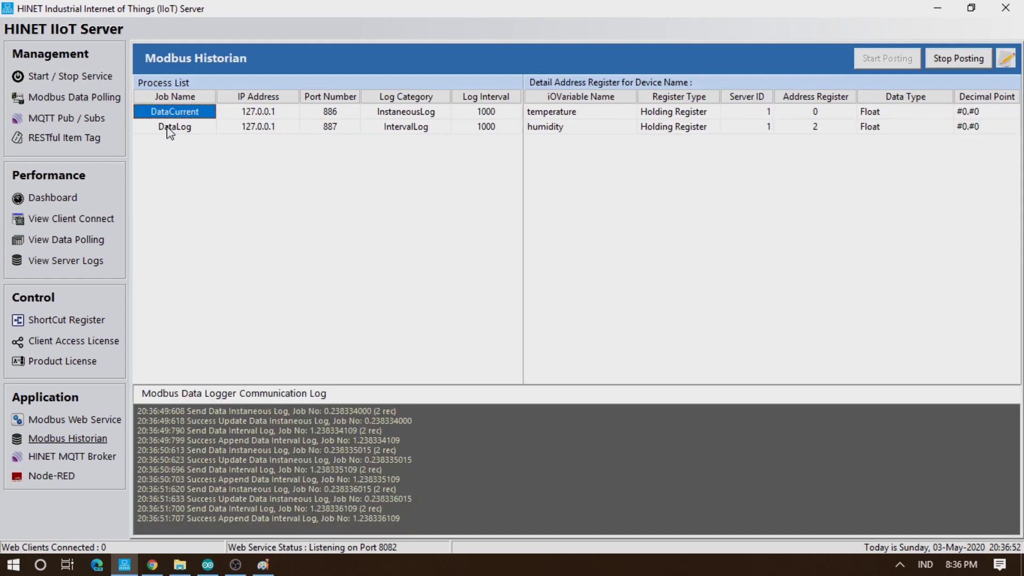
click(900, 565)
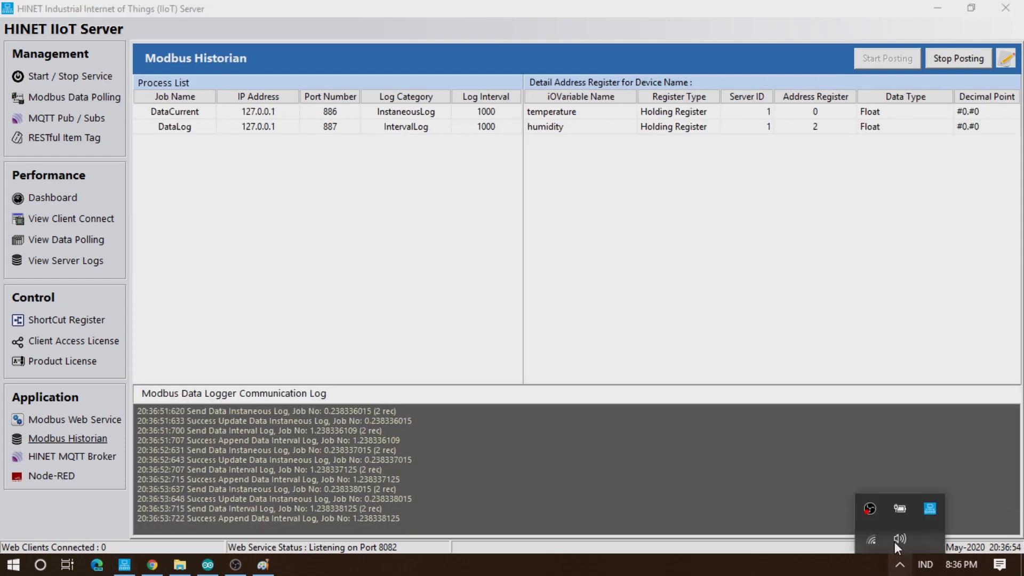
right_click(932, 503)
click(932, 510)
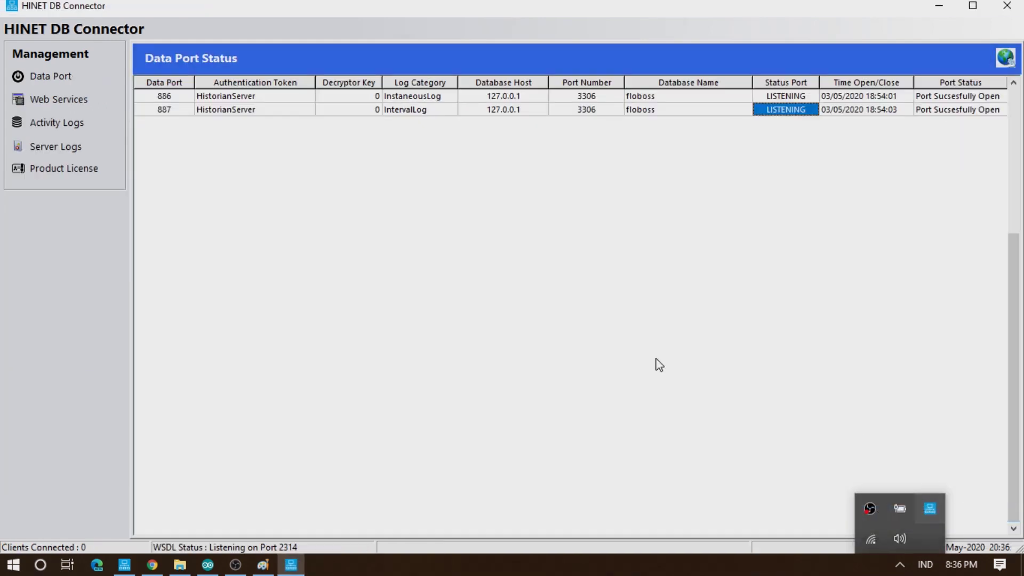
click(541, 99)
click(507, 109)
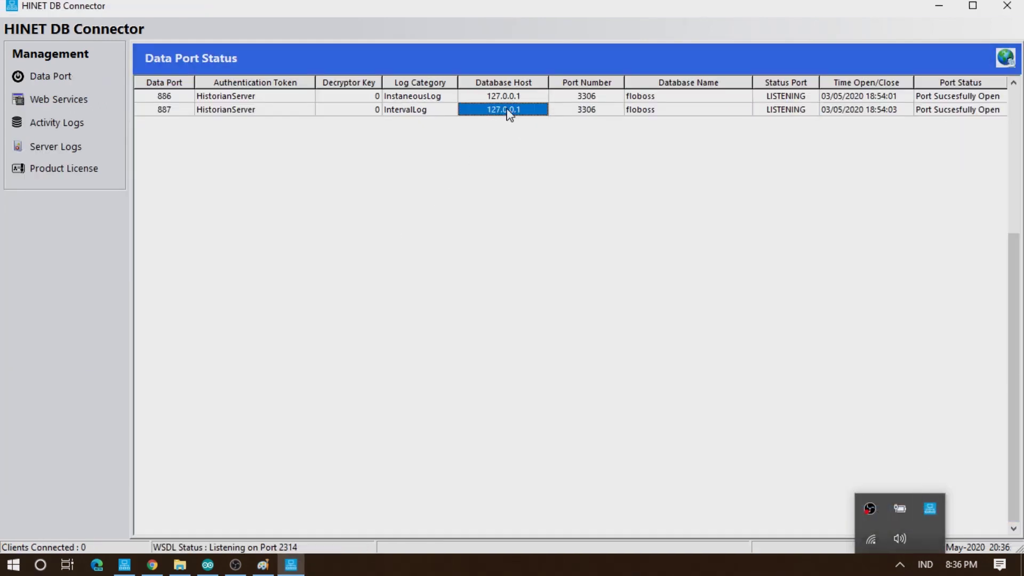
Step: Start a new data port entry with InfluxDB disabled and the data log category set to InstaneousLog
click(1007, 58)
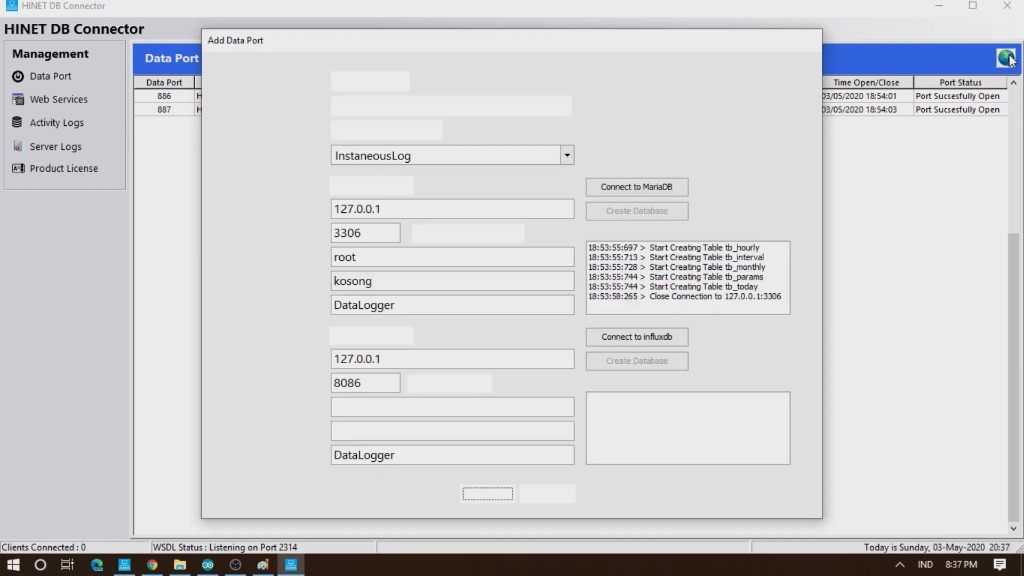
click(336, 335)
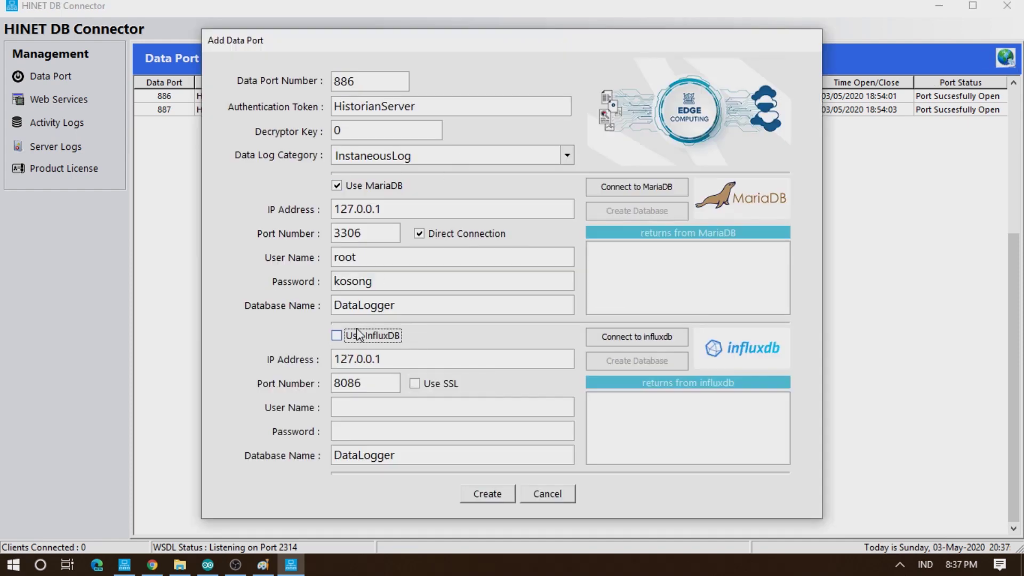
double_click(446, 109)
click(419, 160)
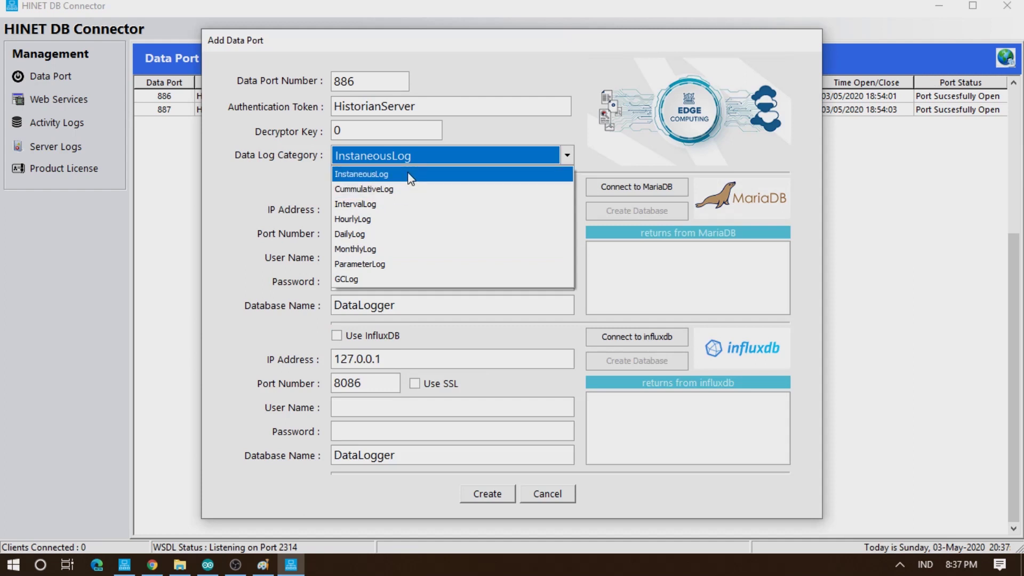
click(409, 178)
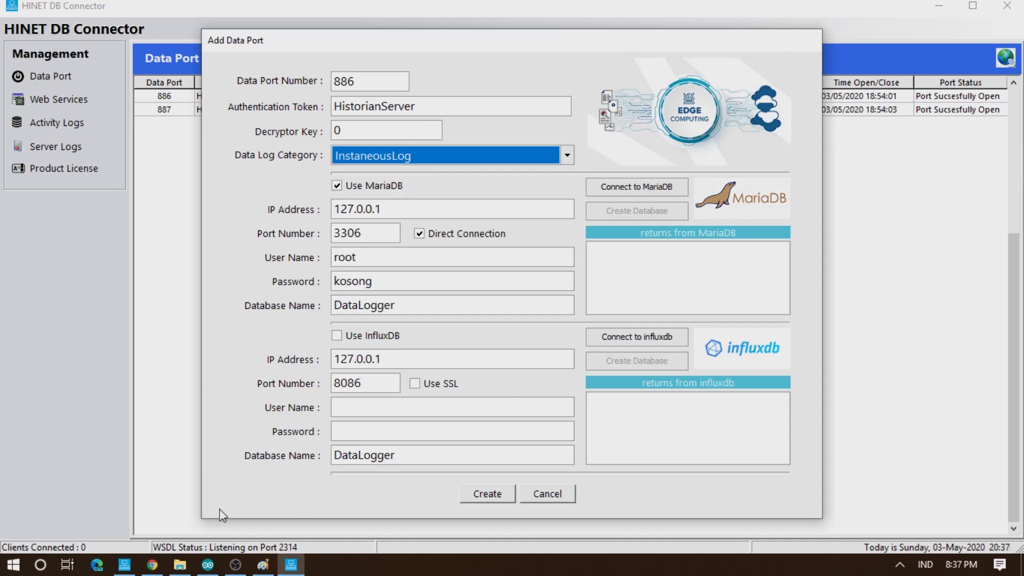
Step: Compare the Modbus Arduino dashboard in Grafana with the InstaneousLog category in HINET DB Connector's new data port form
click(152, 564)
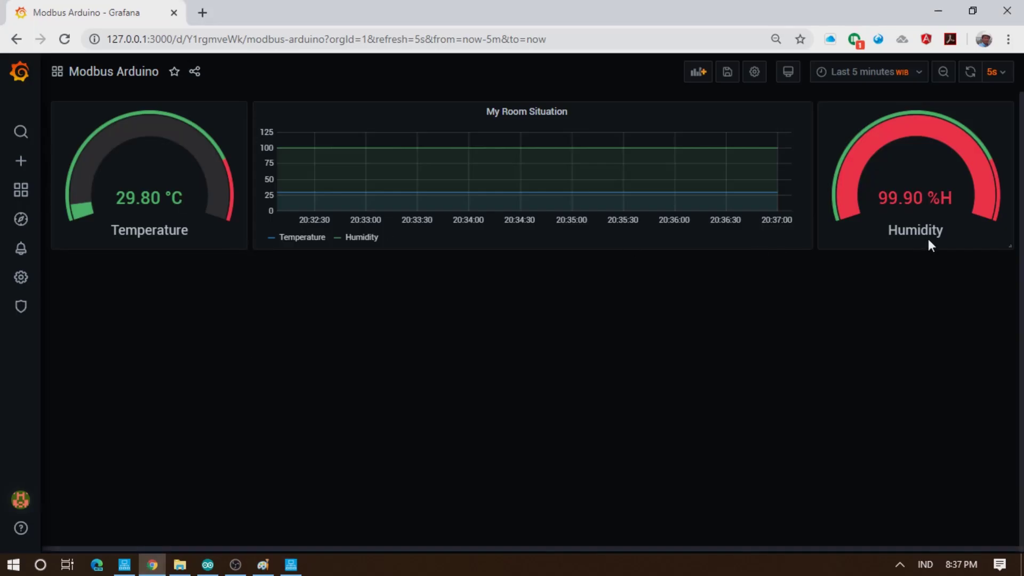
click(291, 565)
click(478, 157)
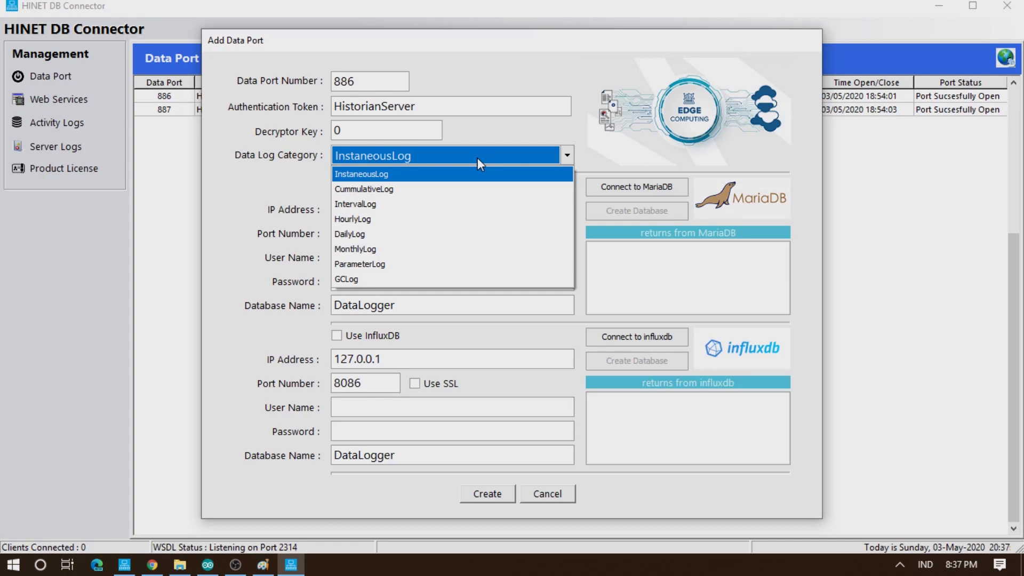
click(457, 174)
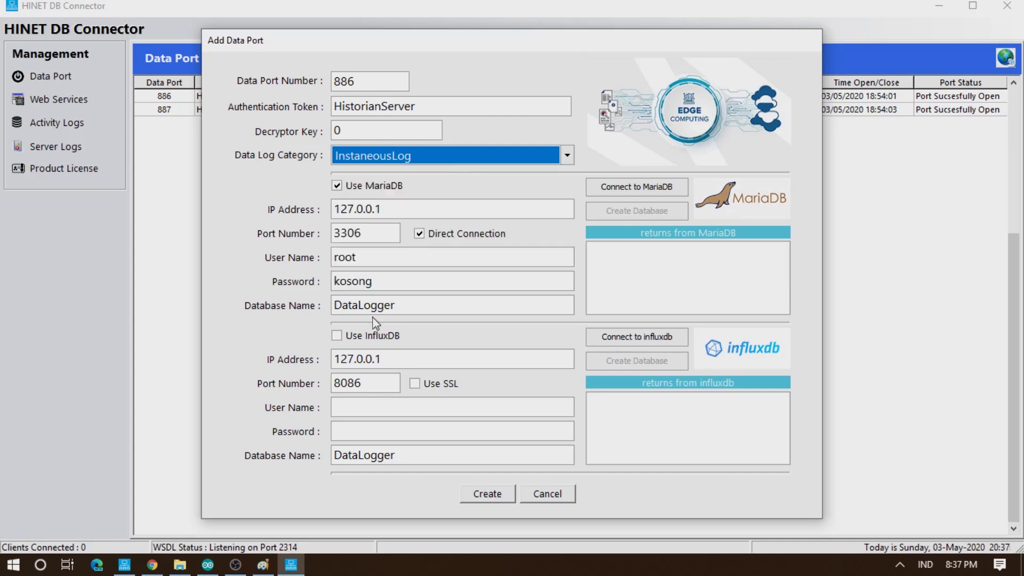
click(151, 565)
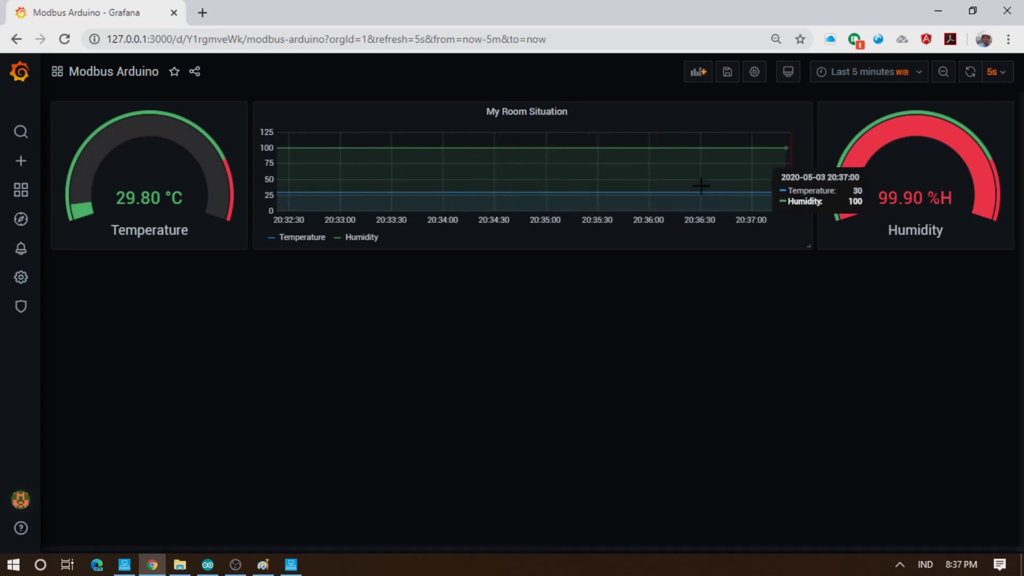
click(291, 564)
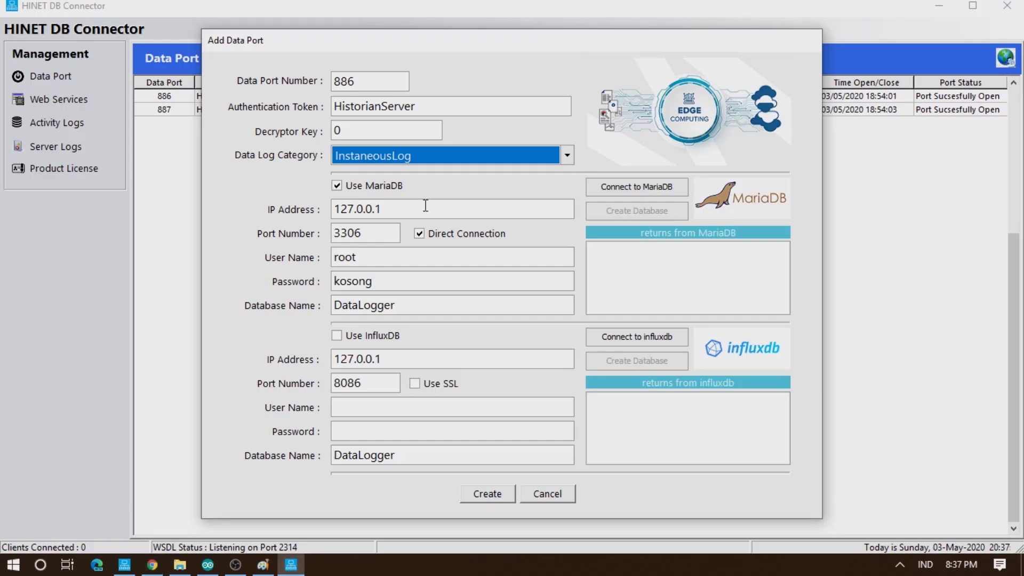
Step: Try the IntervalLog data log category for the new data port and discard the entry
click(477, 156)
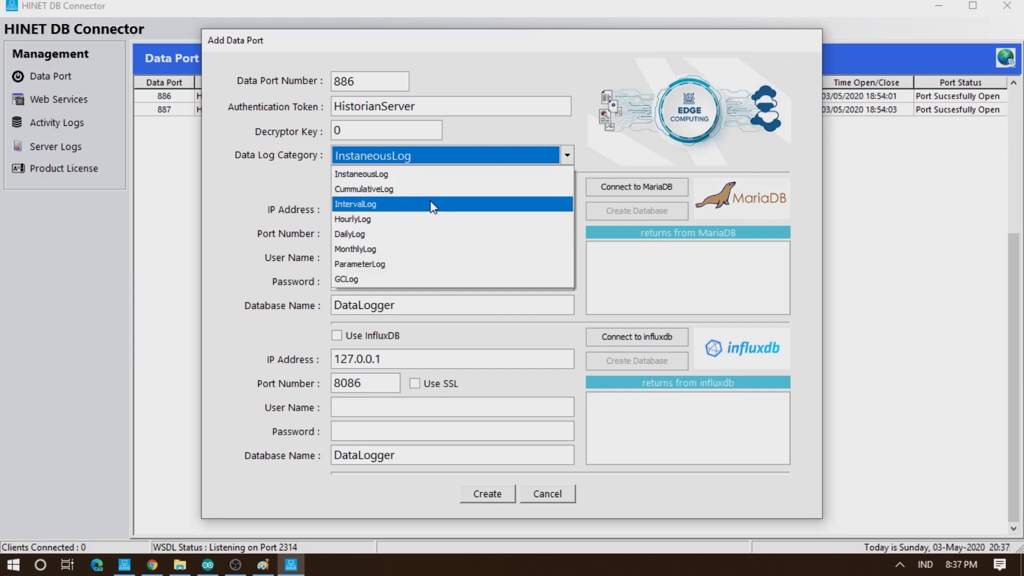
click(432, 204)
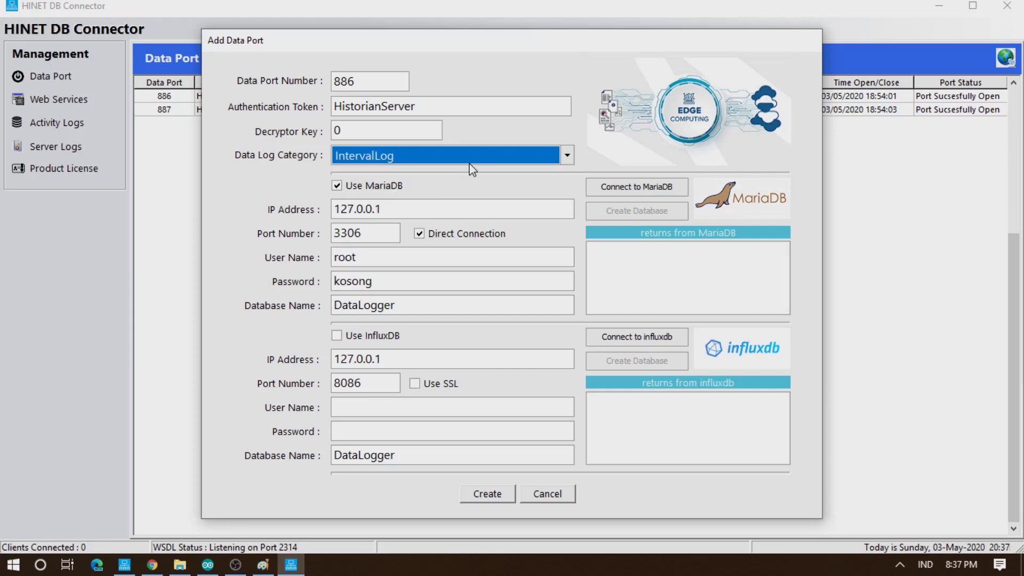
click(541, 493)
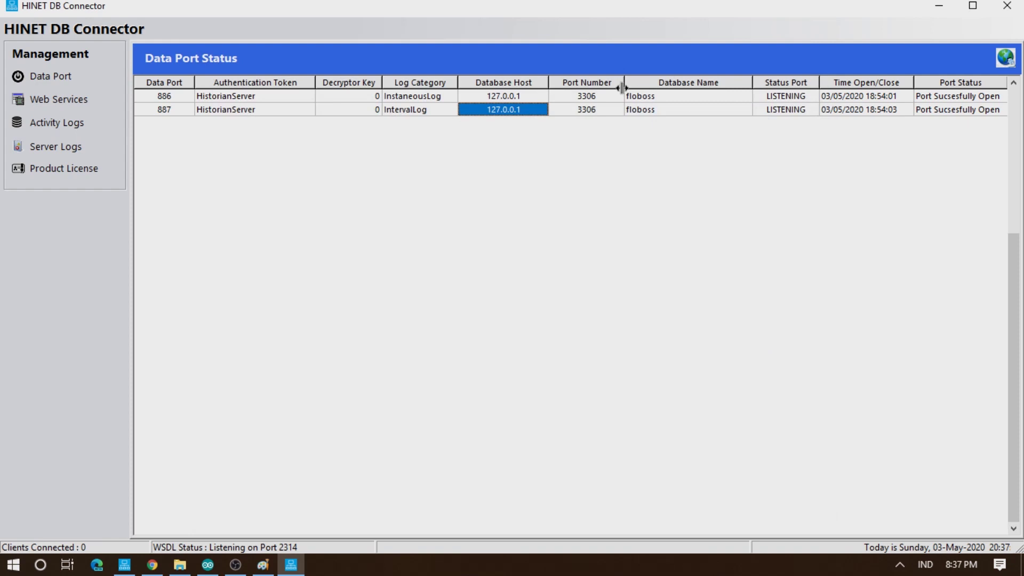
Step: Check both data ports' database hosts, then open the DataCurrent job in HINET IIoT Server's Modbus Historian and inspect its post interval
click(501, 98)
click(500, 107)
click(124, 564)
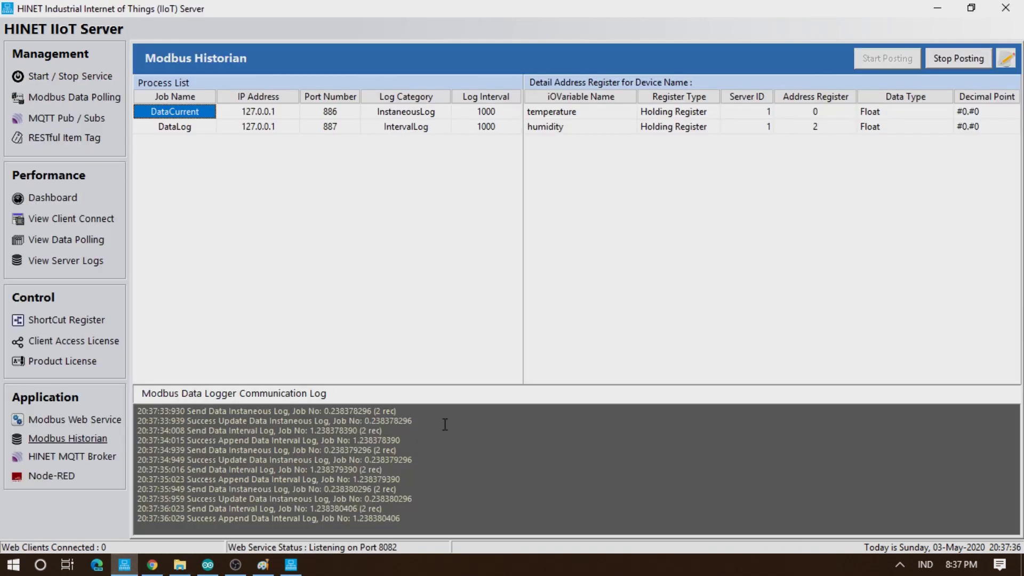
click(168, 128)
click(182, 113)
right_click(183, 115)
click(196, 121)
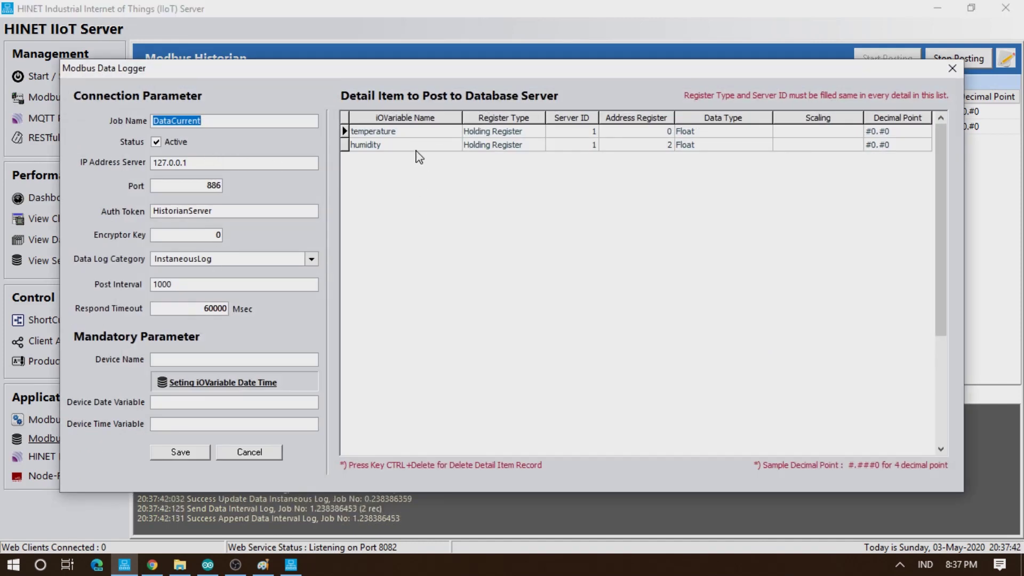
double_click(204, 285)
click(204, 287)
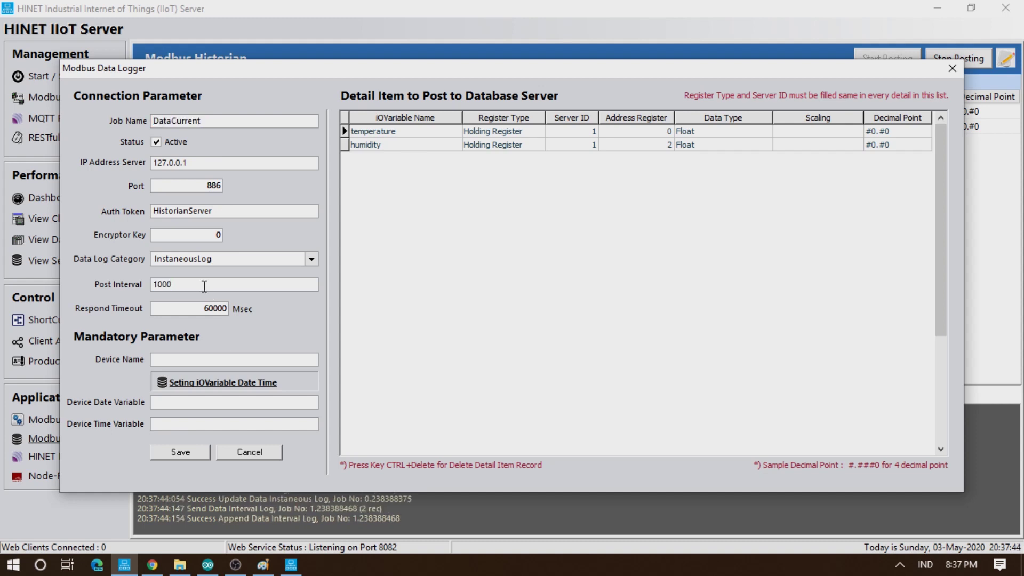
Step: Switch to HINET DB Connector, review the activity logs of the connected clients, and return to the data port status
click(290, 565)
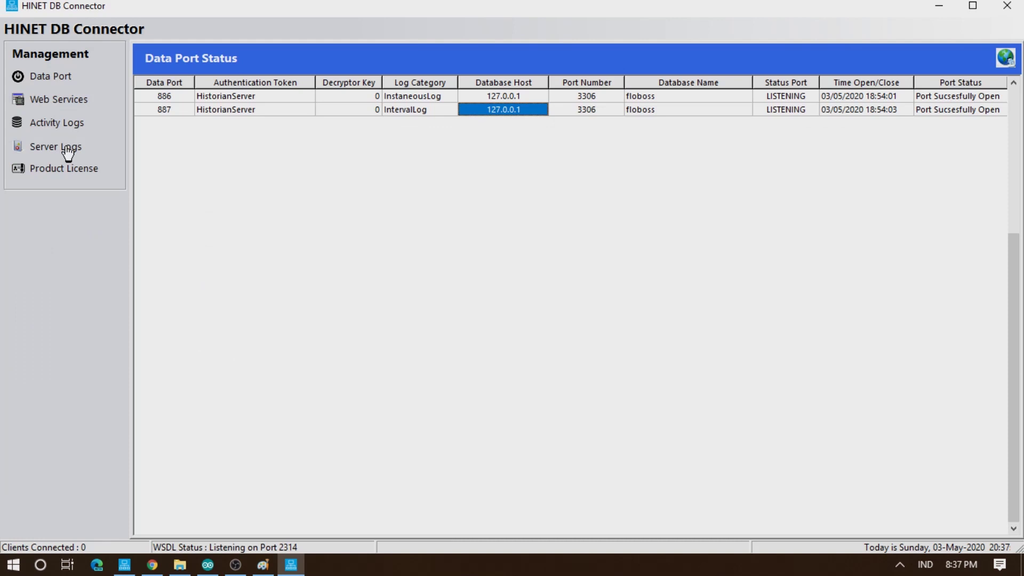
click(68, 150)
click(57, 123)
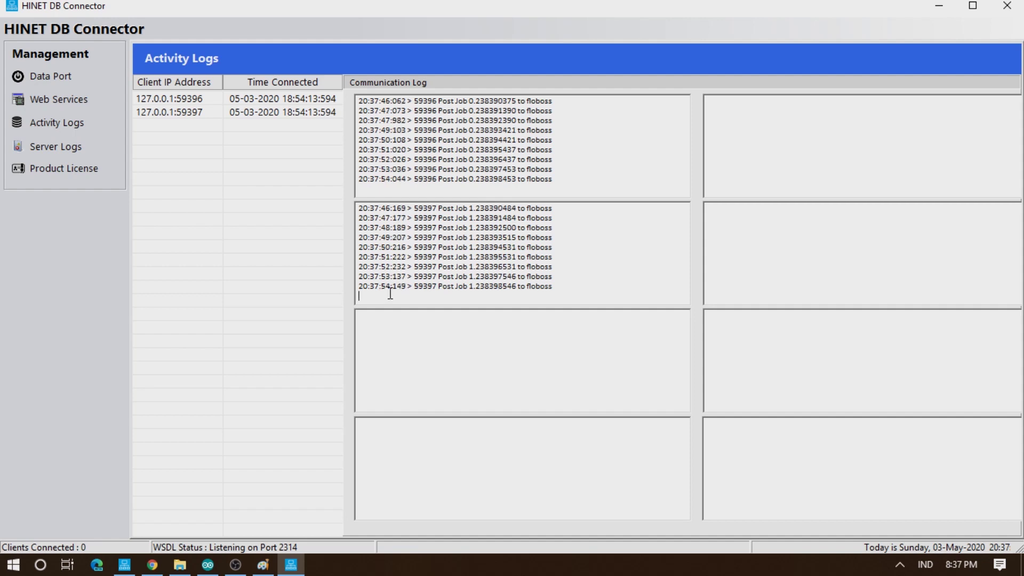
click(54, 78)
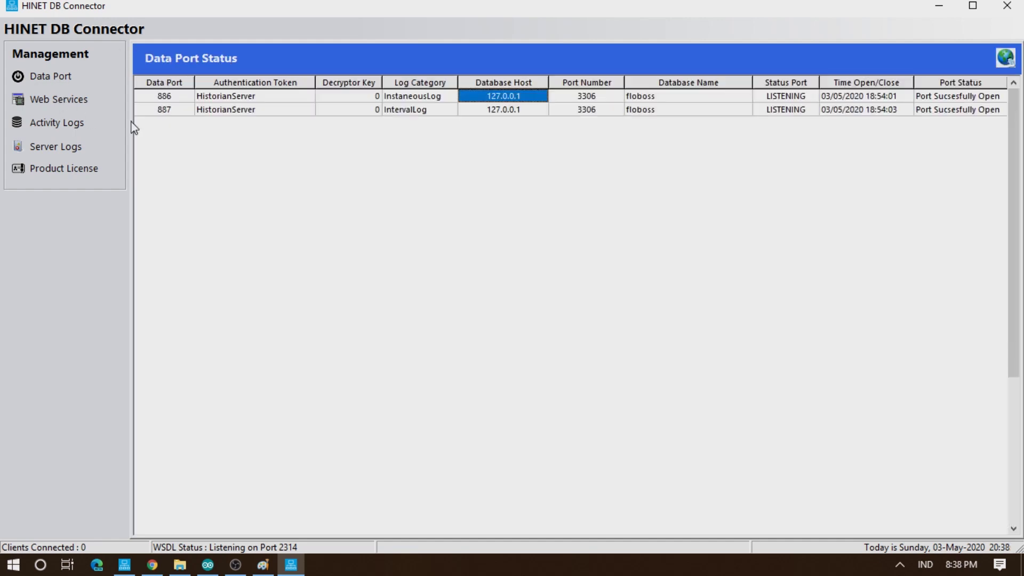
Step: Return to HINET IIoT Server, close the DataCurrent job, and inspect the DataLog job's parameters and posted items without editing them
click(124, 564)
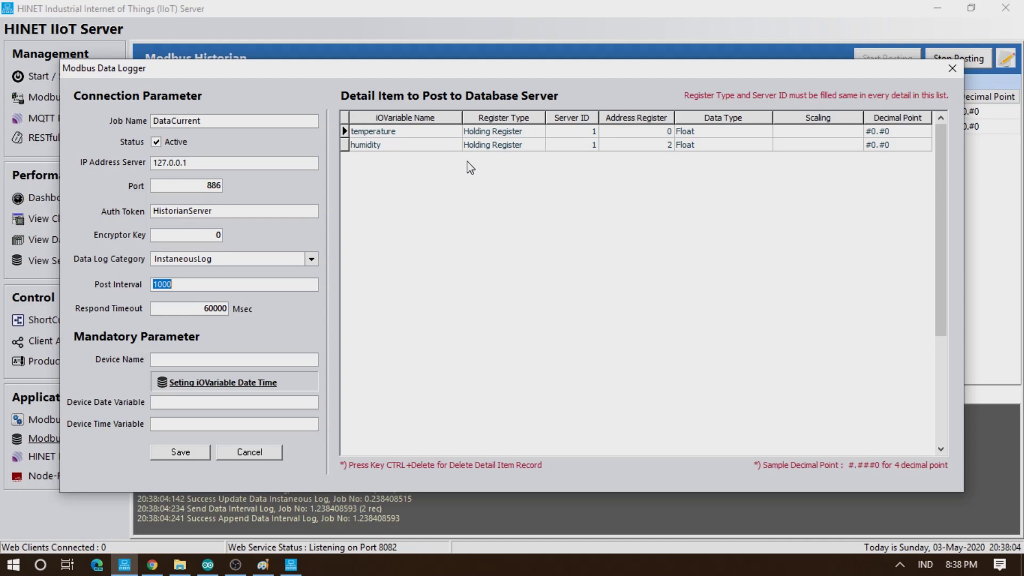
click(951, 68)
click(185, 128)
right_click(185, 131)
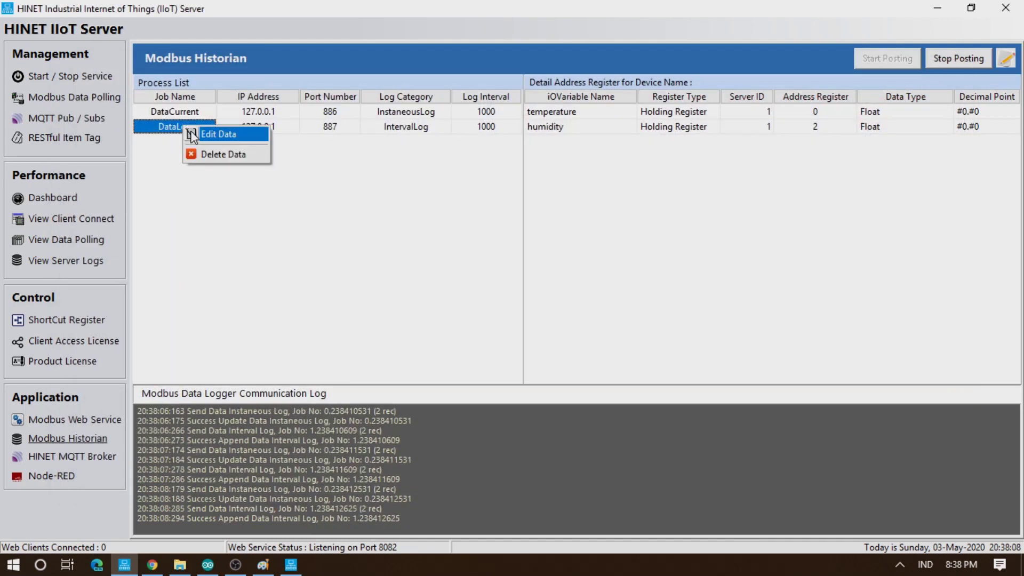
click(221, 135)
click(389, 133)
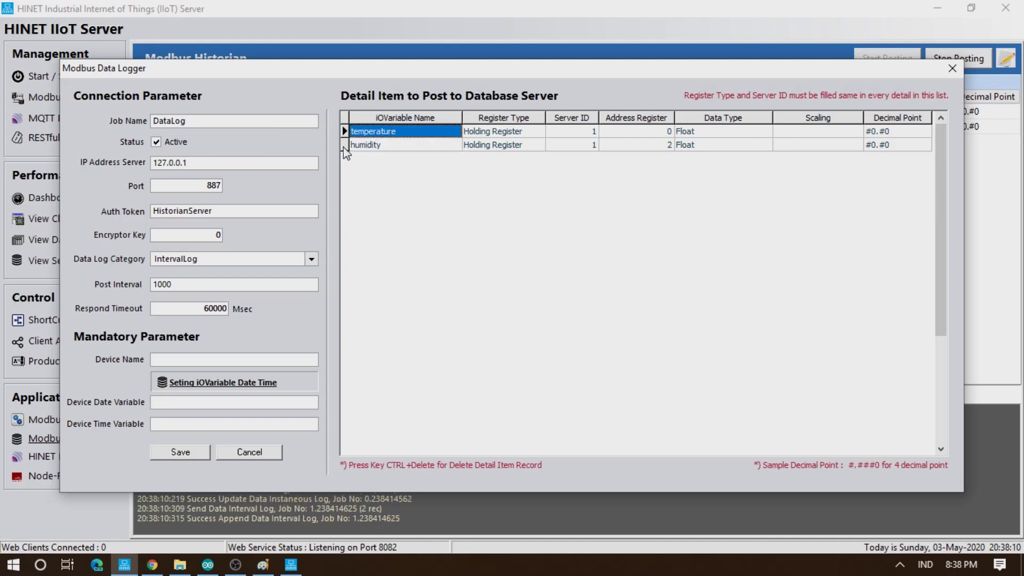
click(951, 69)
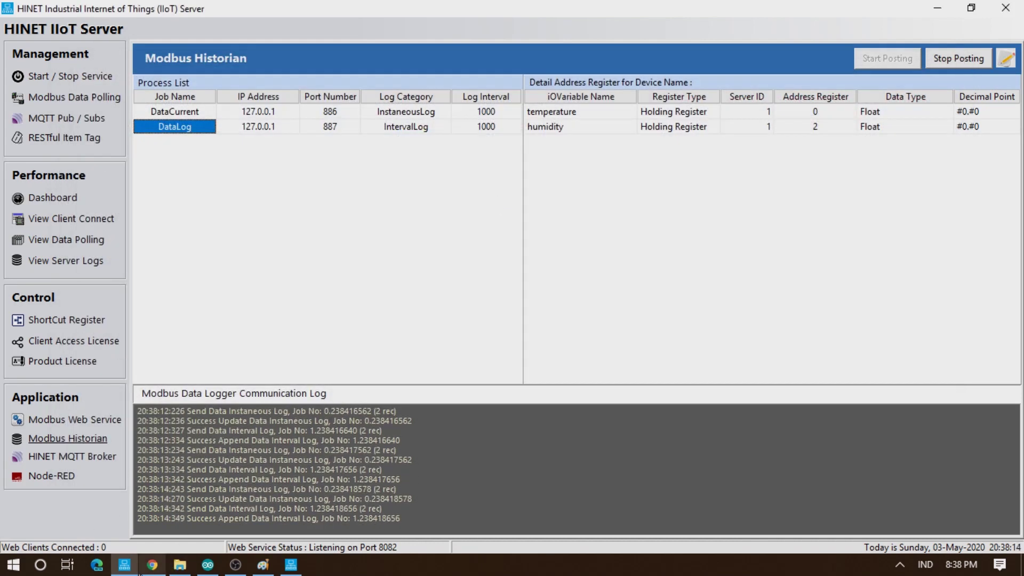
Step: Switch to Grafana, examine the Temperature gauge's MySQL query in the panel editor, and return to the dashboard
click(128, 566)
click(143, 569)
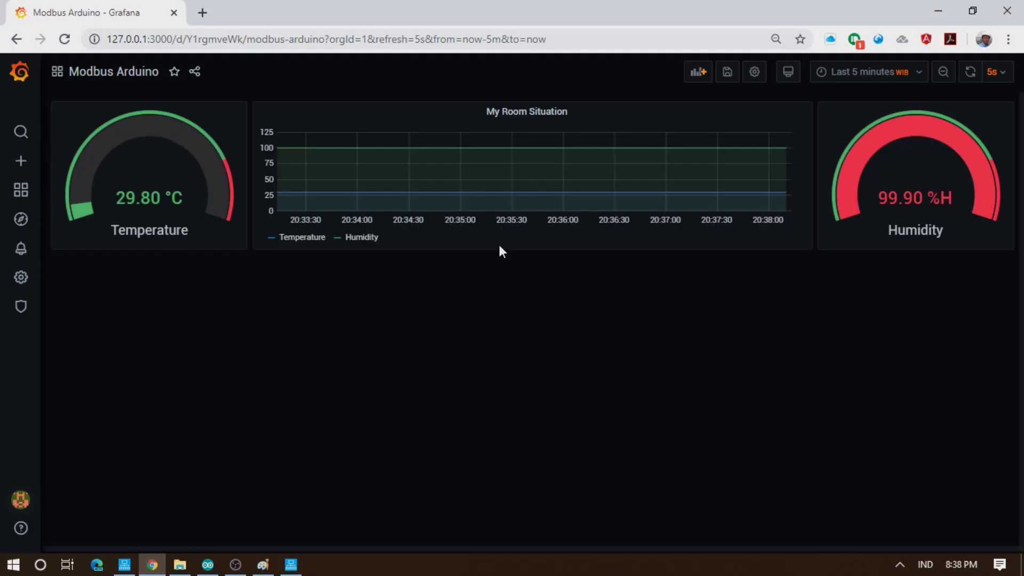
click(188, 108)
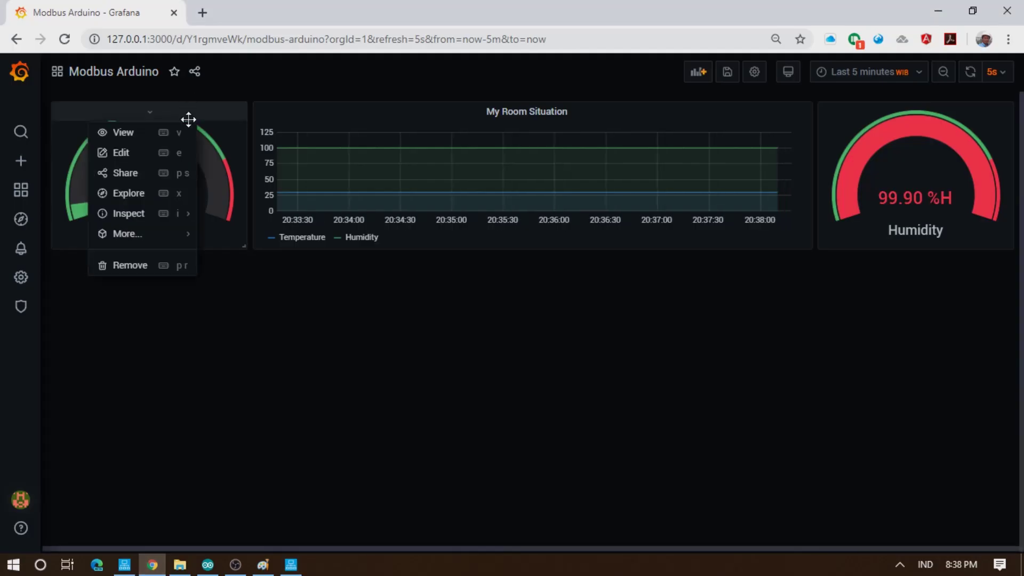
click(154, 152)
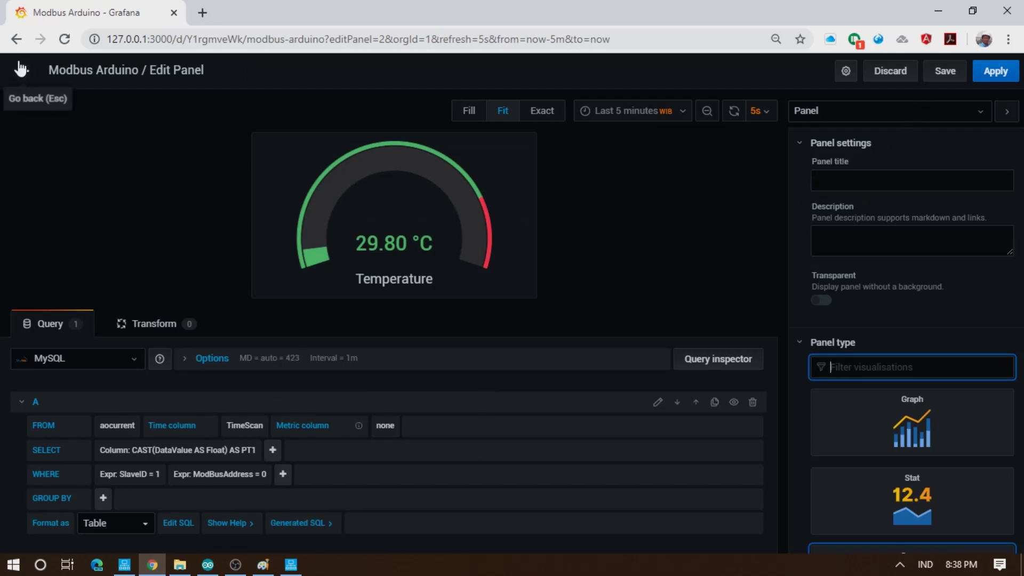
click(23, 70)
Step: Open the MySQL data source's settings in Grafana and review its host, database and connection options
mouse_move(20, 278)
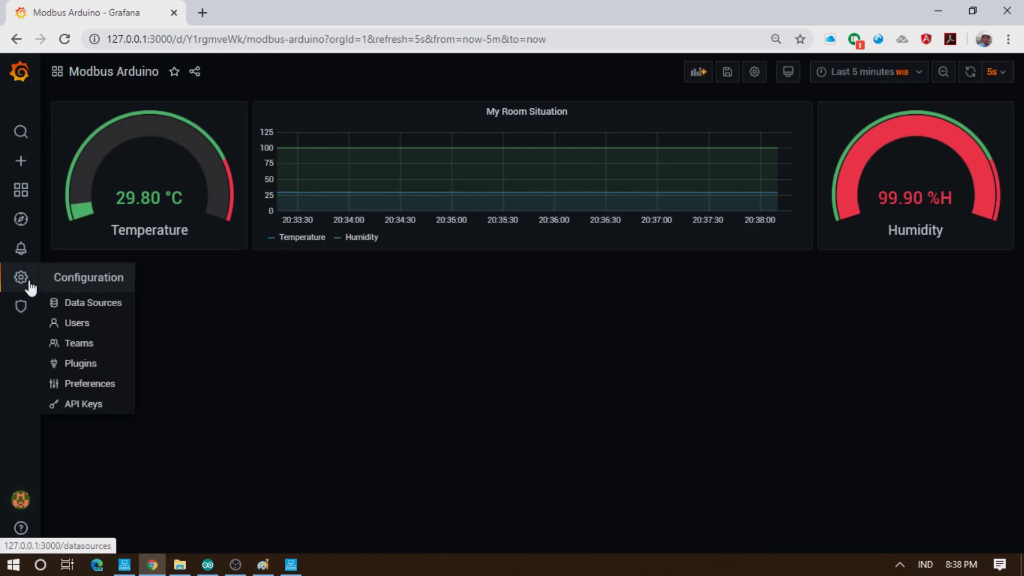
click(71, 305)
click(423, 288)
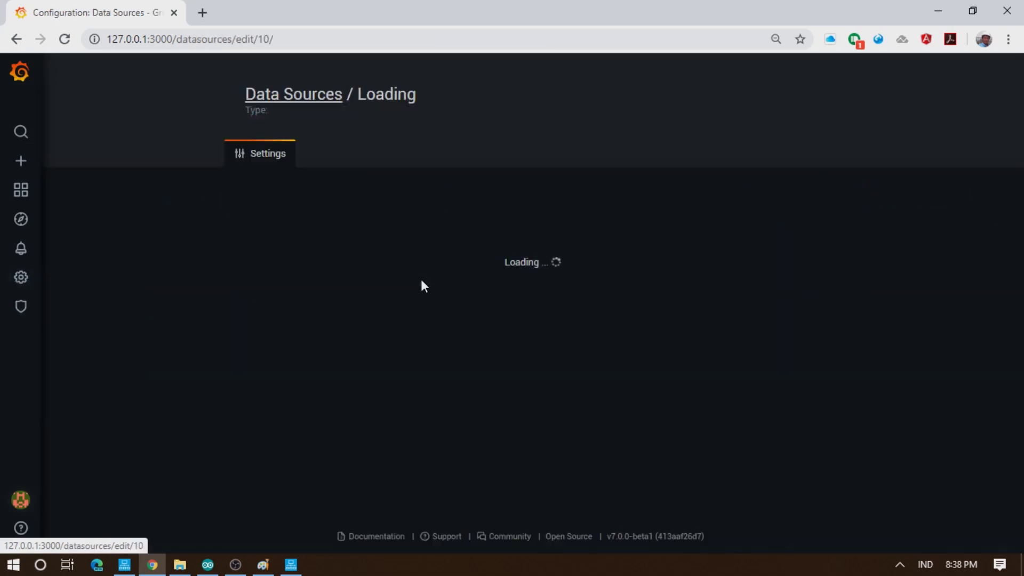
click(422, 275)
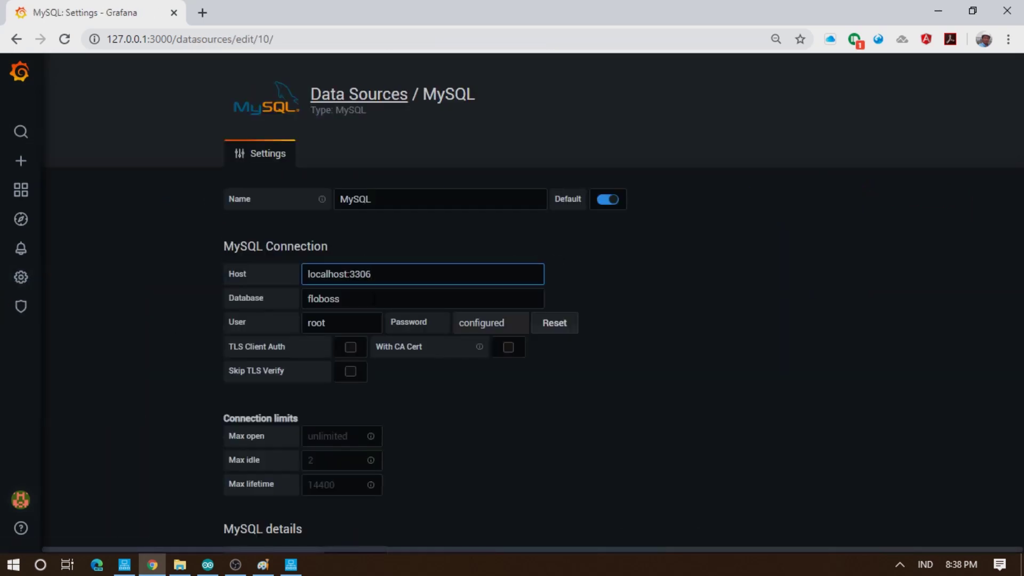
click(374, 299)
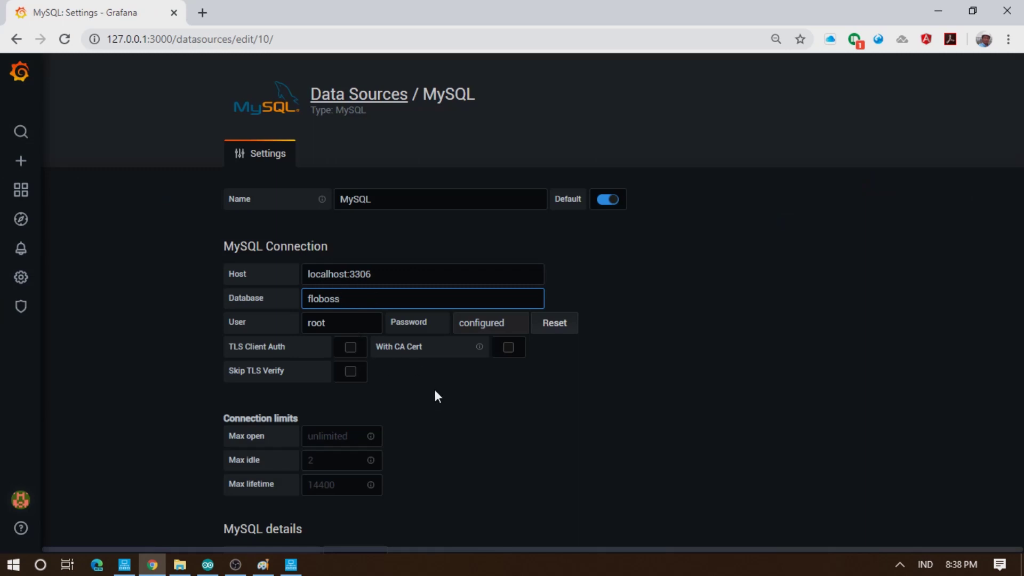
scroll(548, 406, down, 5)
scroll(541, 410, up, 5)
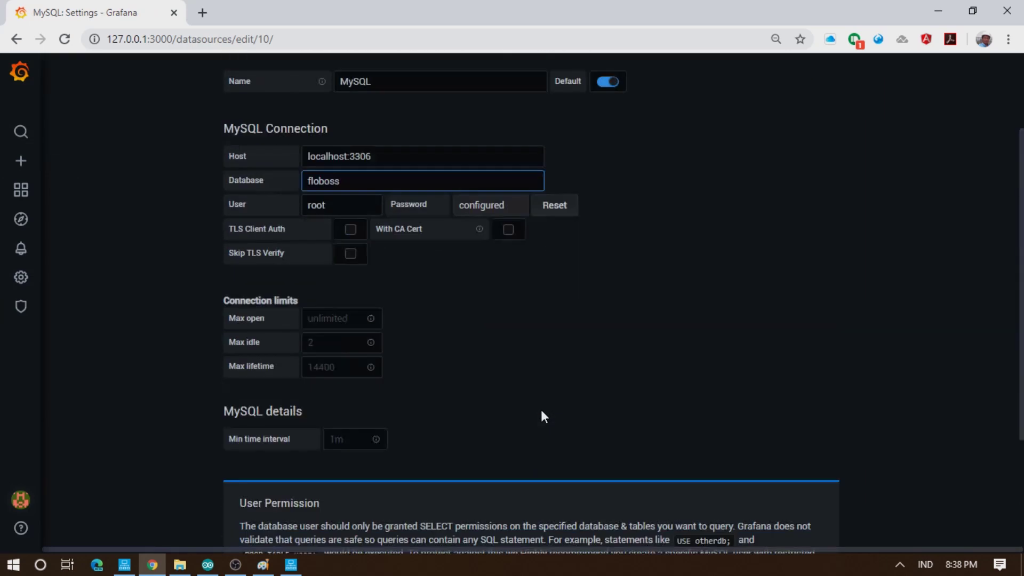
Step: Reopen the Modbus Arduino dashboard, review the Temperature gauge's table and filter conditions in the panel editor, and leave the editor
mouse_move(21, 190)
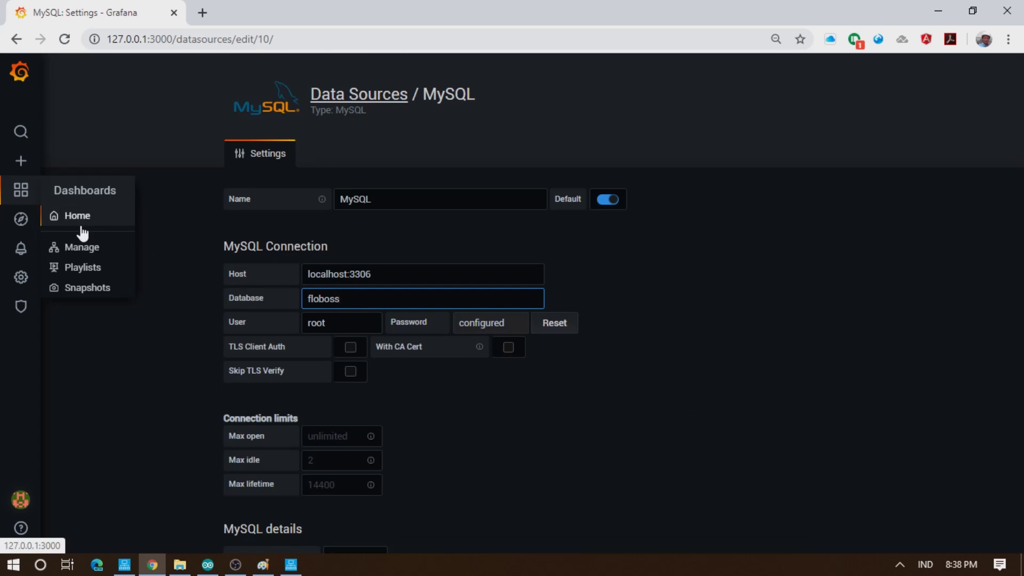
click(76, 251)
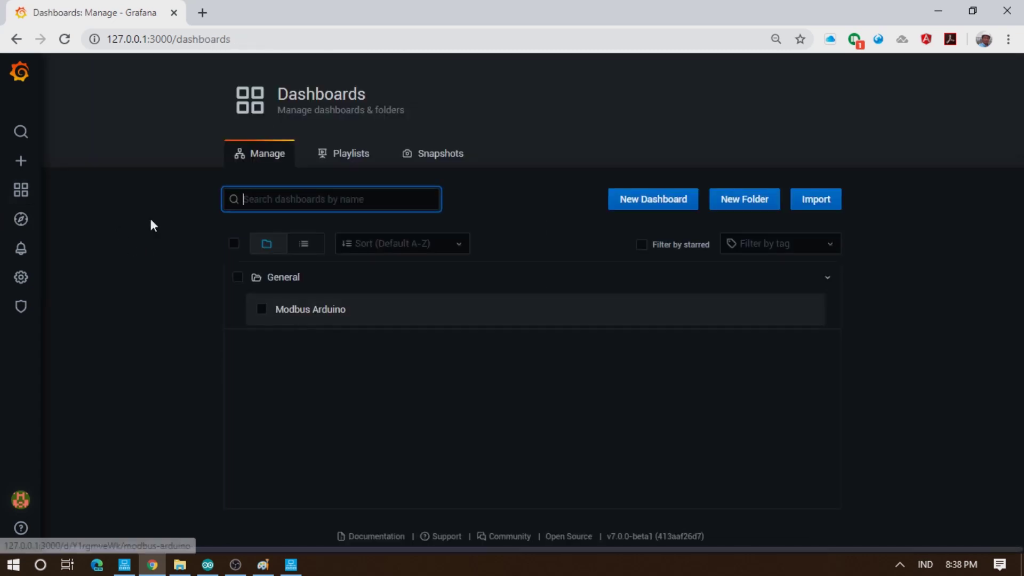
click(298, 317)
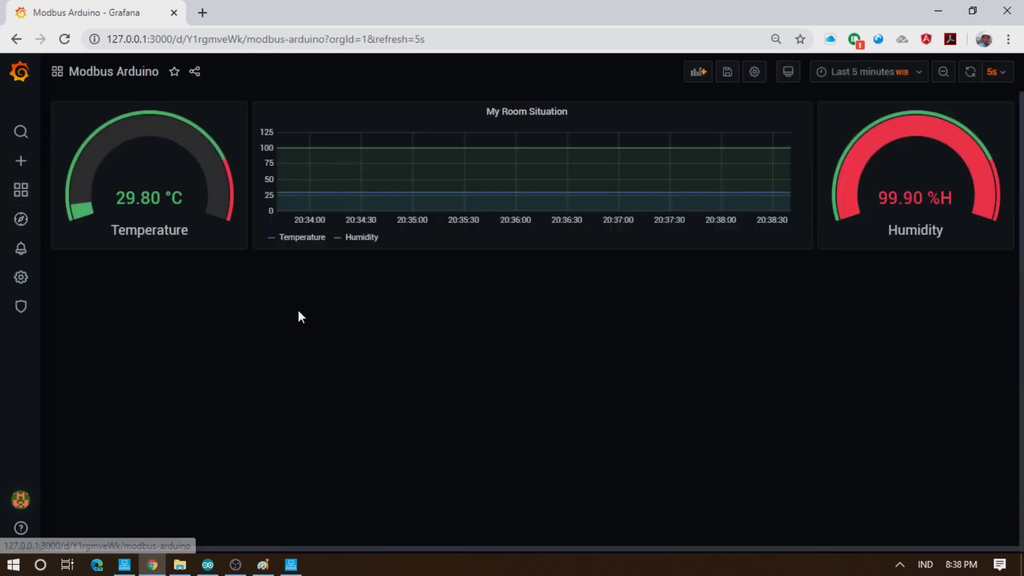
click(172, 110)
click(169, 156)
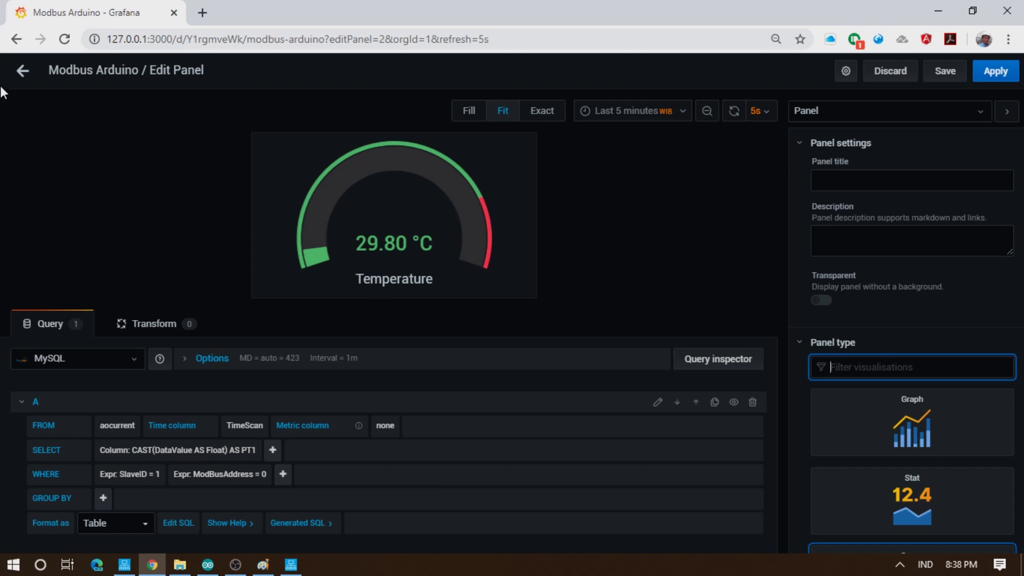
click(23, 72)
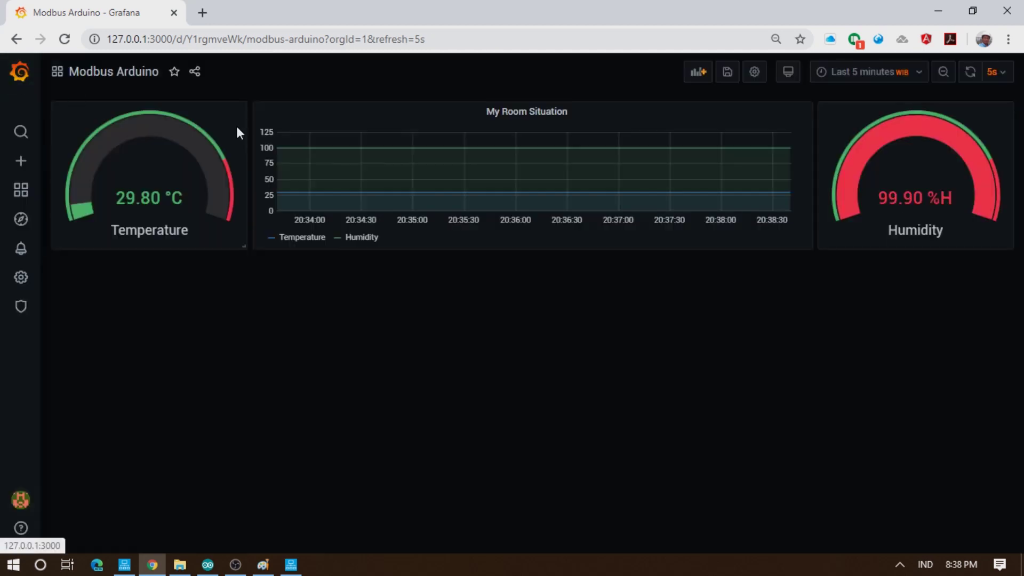
Step: Open the Humidity gauge's query in the panel editor, and switch to HINET IIoT Server to check the polled holding register data
click(883, 111)
click(882, 154)
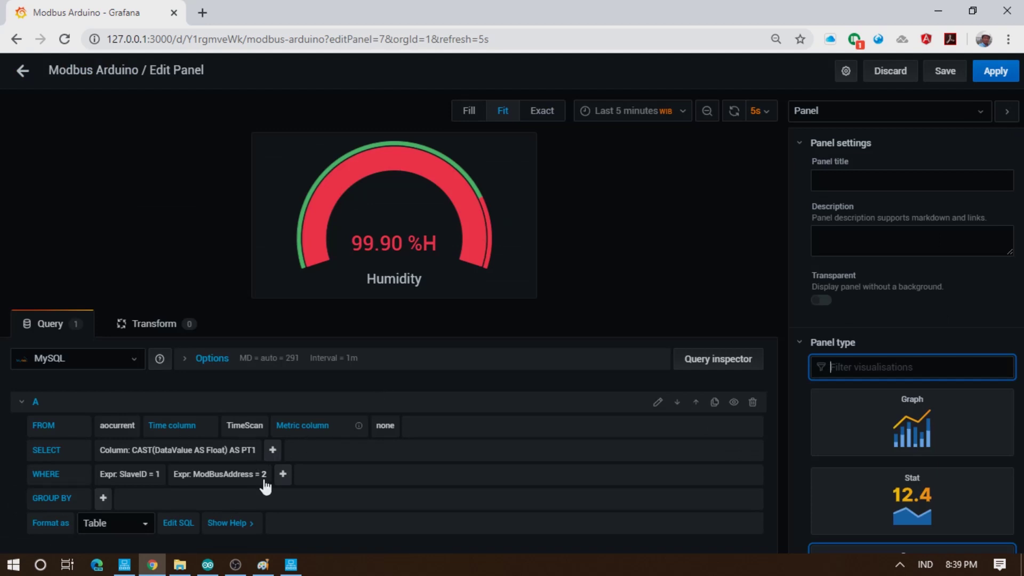
click(289, 566)
click(289, 566)
click(124, 565)
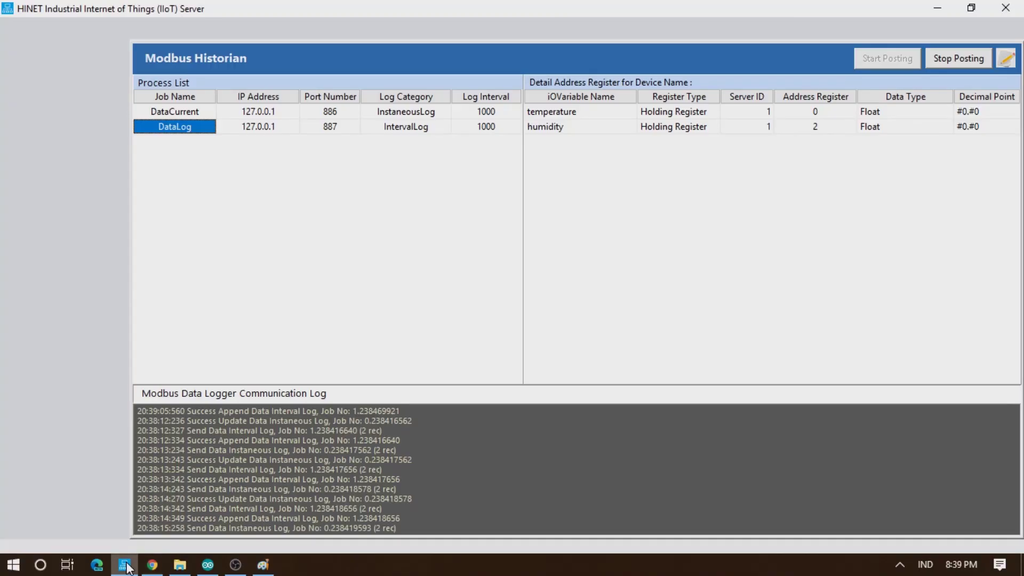
click(84, 239)
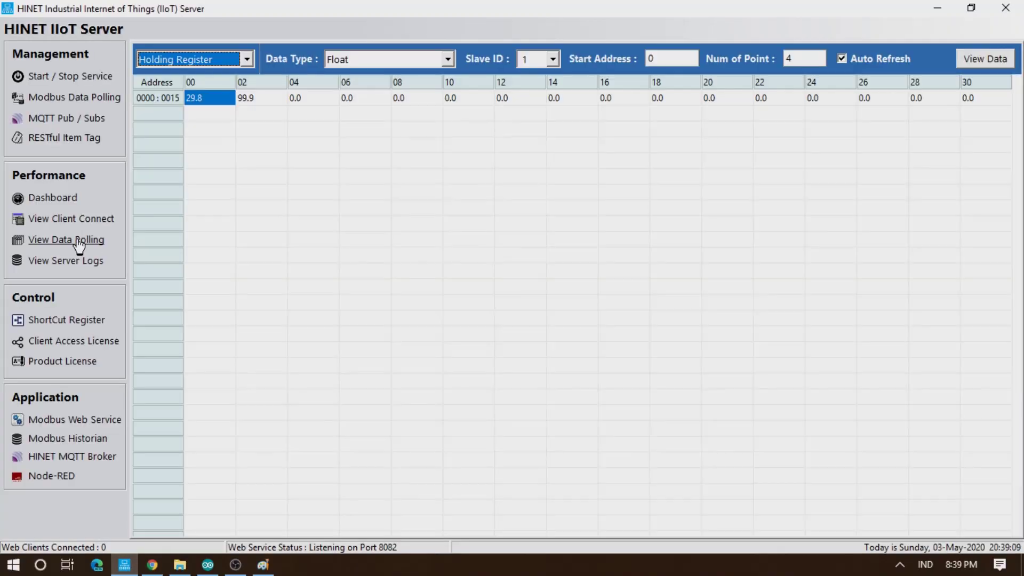
click(259, 102)
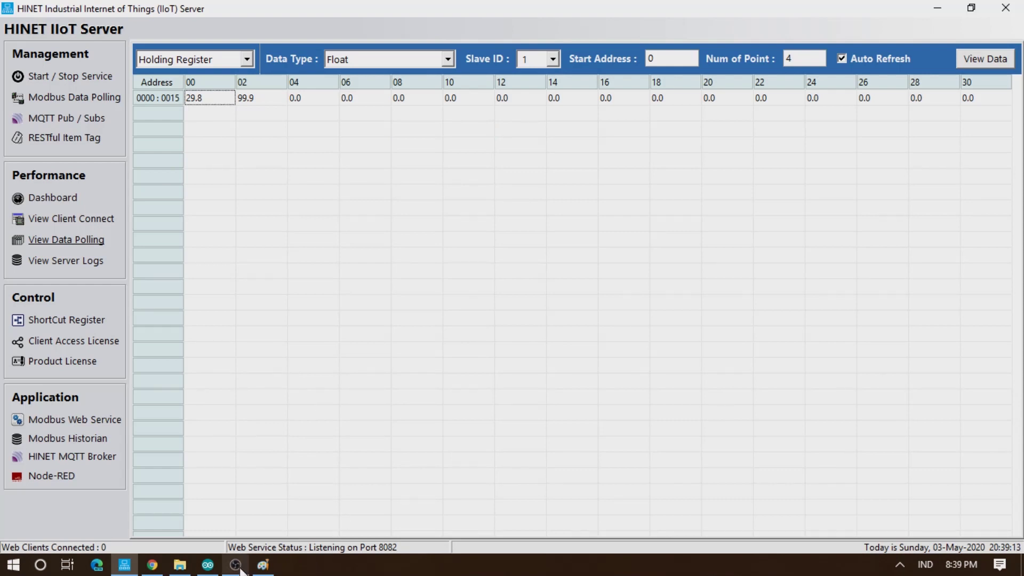
mouse_move(211, 568)
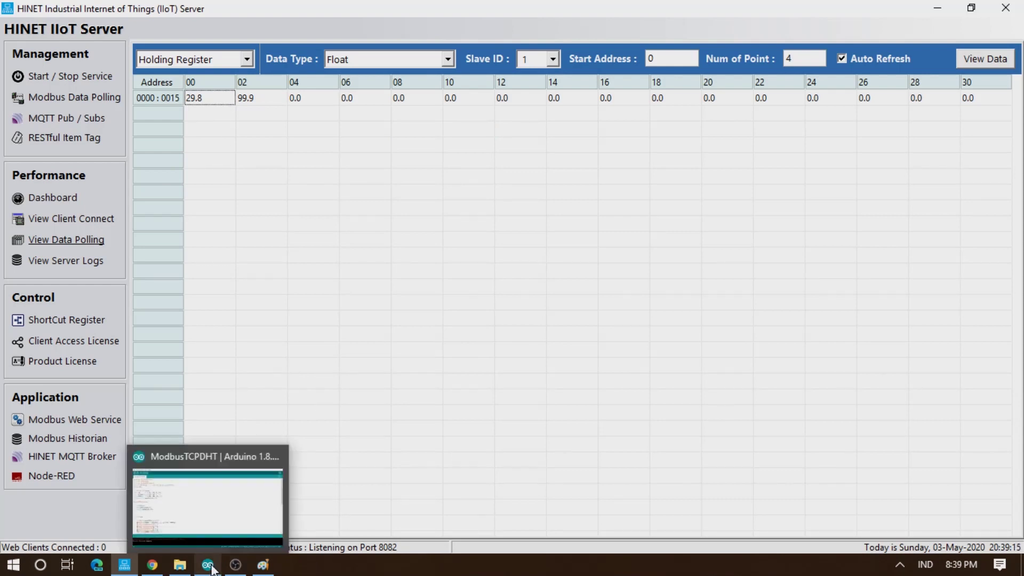
Step: Return to Grafana, review the Humidity gauge's query and panel type, and leave the panel editor
click(152, 564)
scroll(392, 387, down, 1)
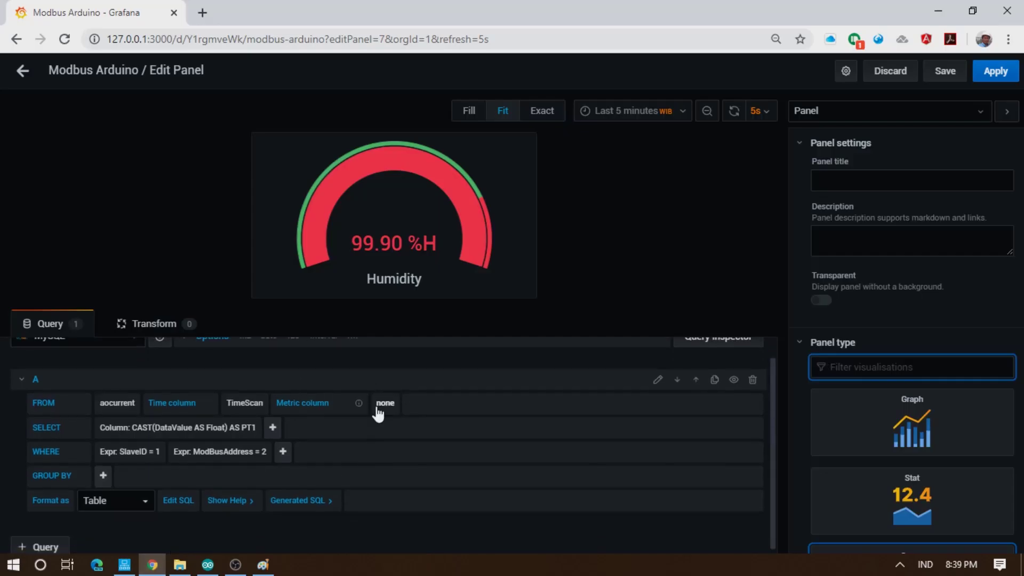
scroll(907, 453, down, 4)
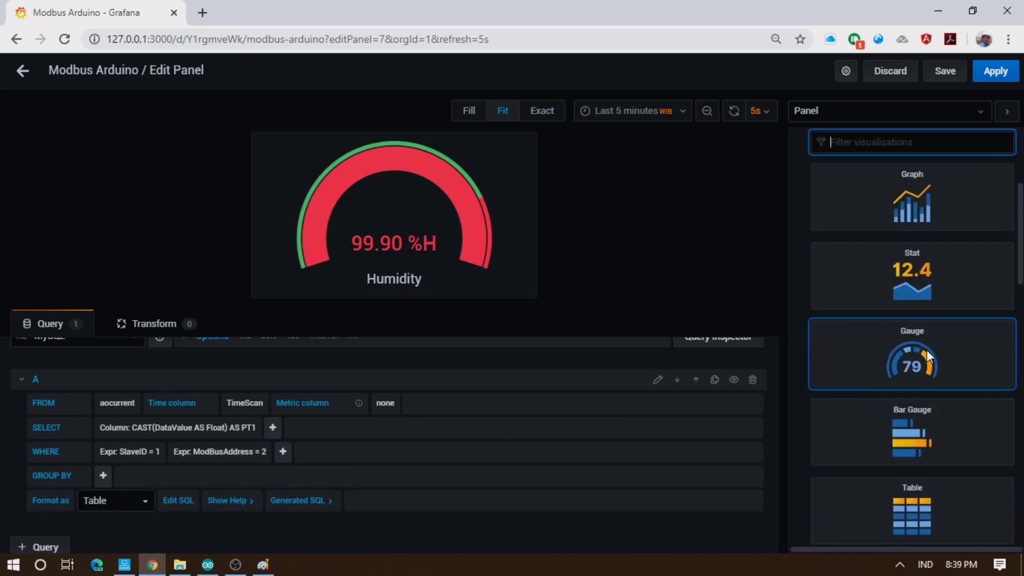
scroll(961, 360, up, 4)
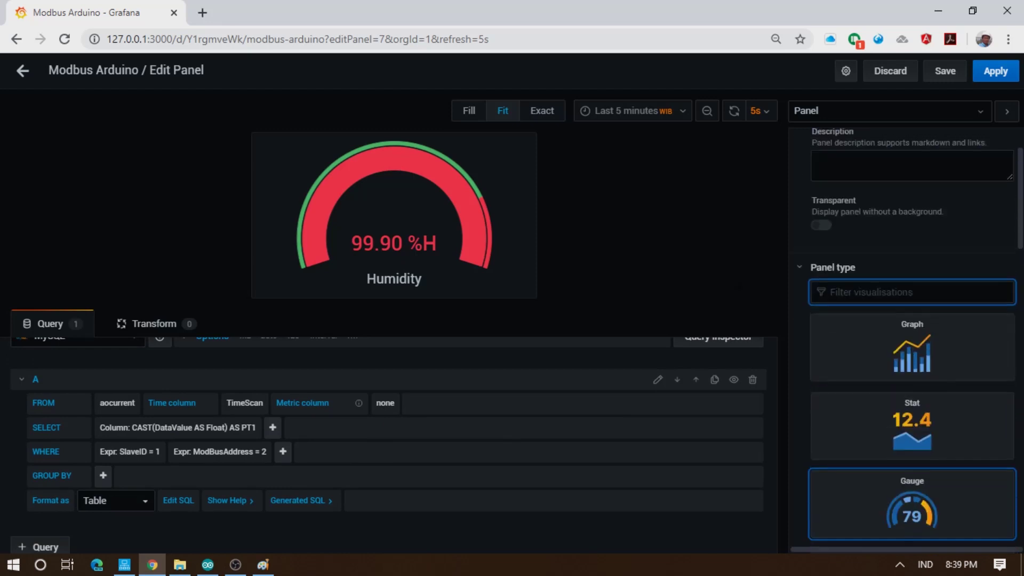
click(23, 69)
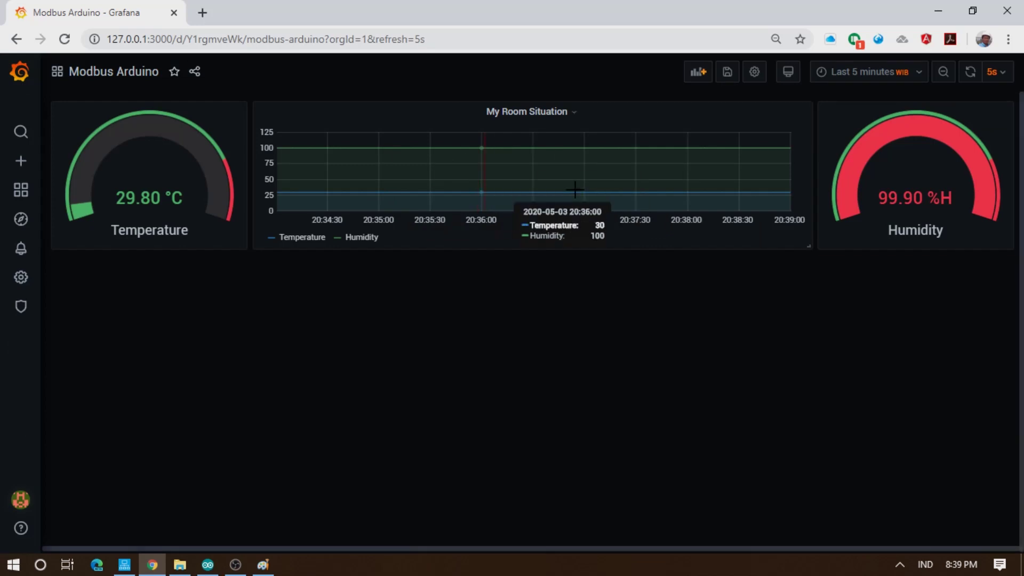
Step: Open the My Room Situation graph in the panel editor and examine the table, alias and filter conditions of its Temperature query
click(551, 113)
click(544, 153)
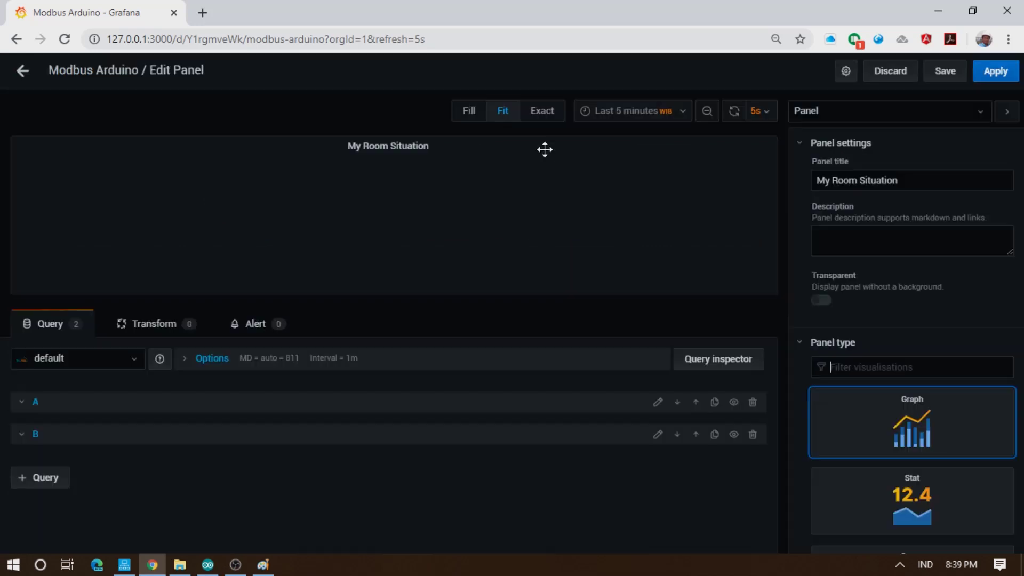
scroll(517, 426, down, 1)
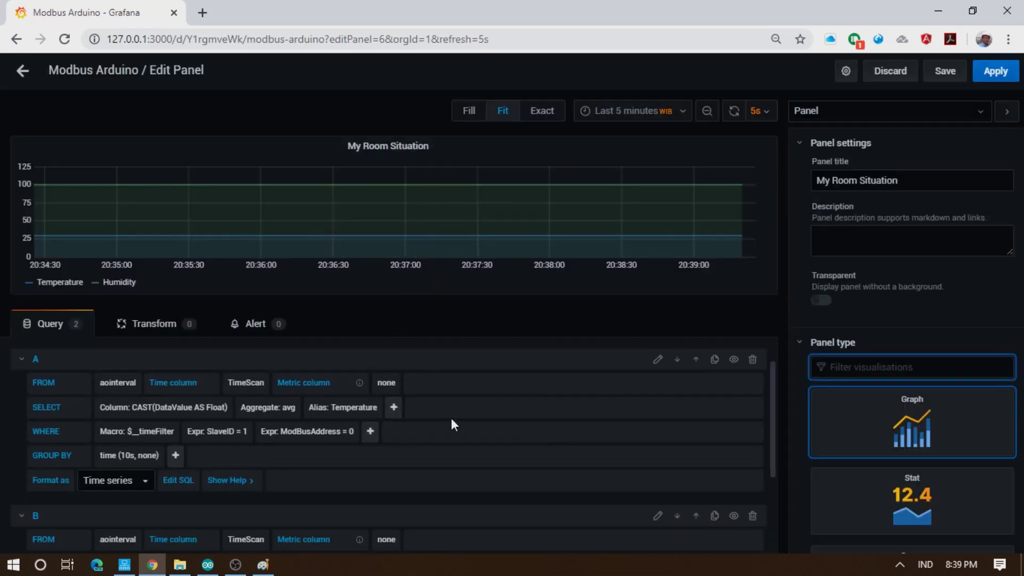
scroll(391, 421, down, 1)
scroll(391, 425, up, 2)
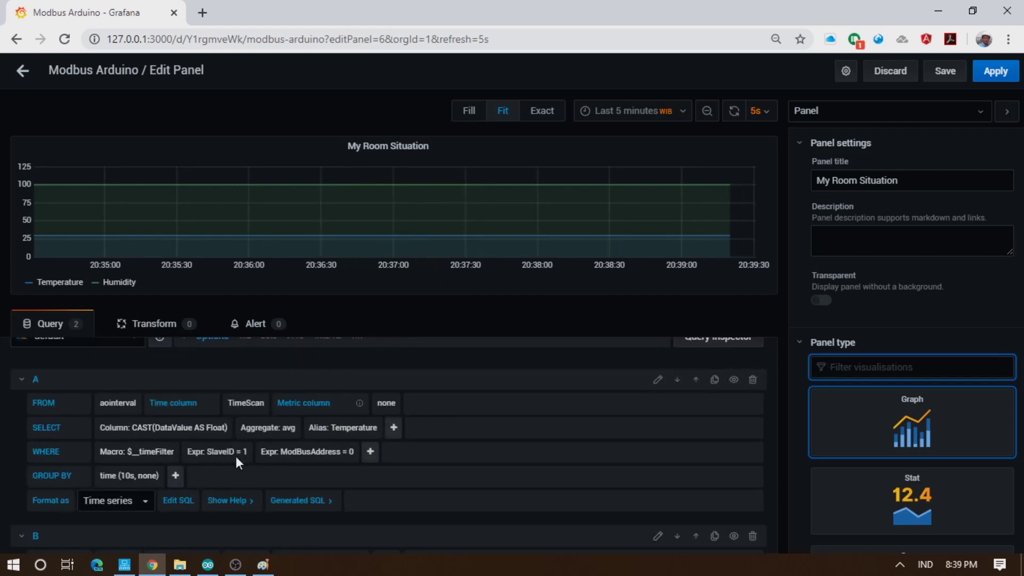
scroll(208, 477, down, 3)
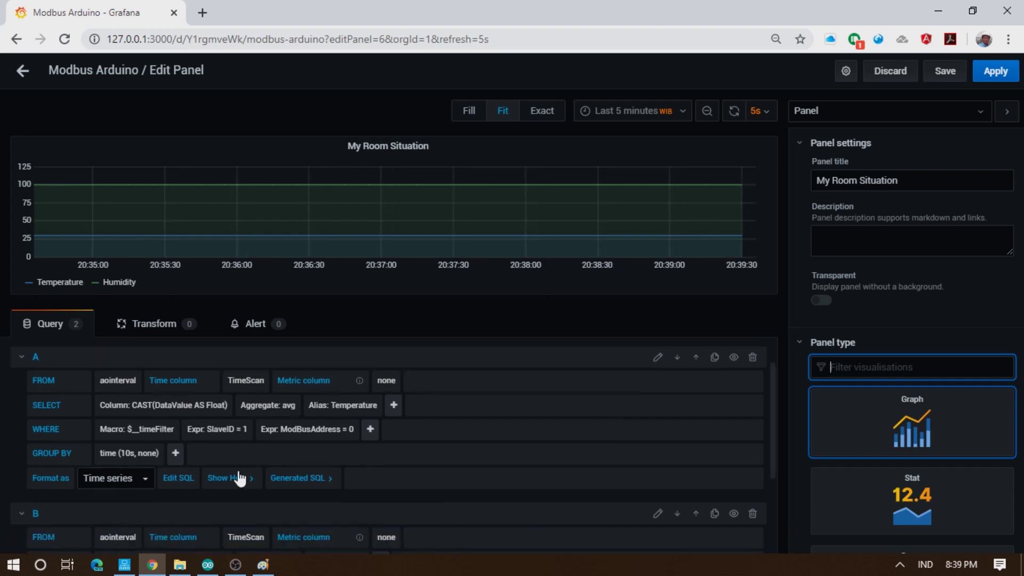
scroll(177, 484, up, 2)
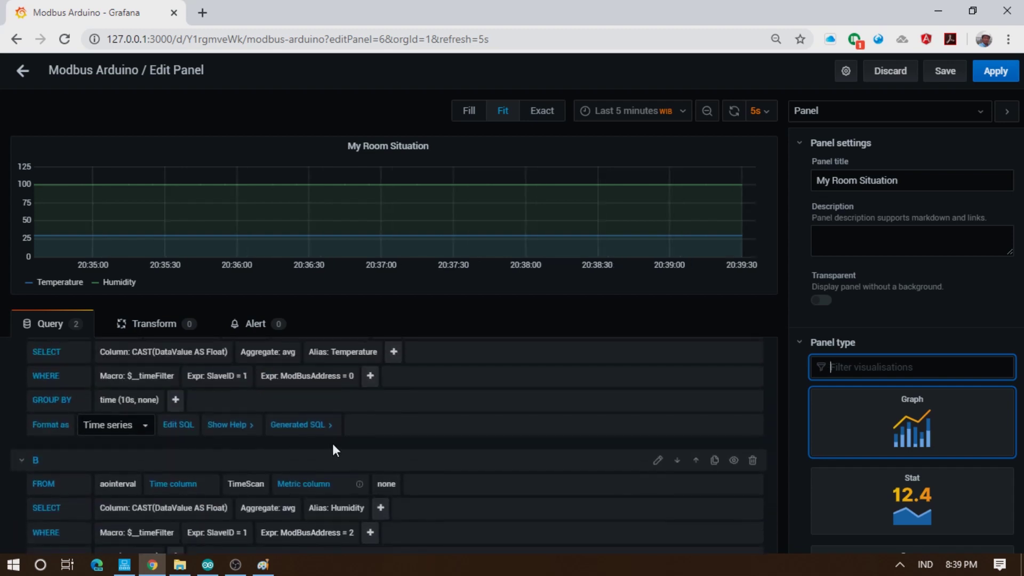
scroll(404, 369, up, 3)
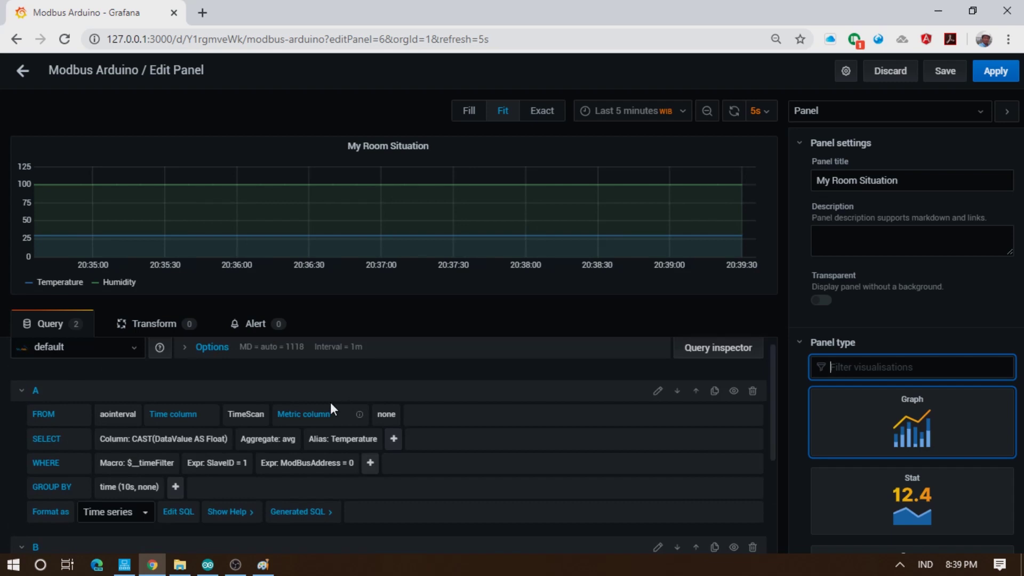
scroll(373, 434, down, 2)
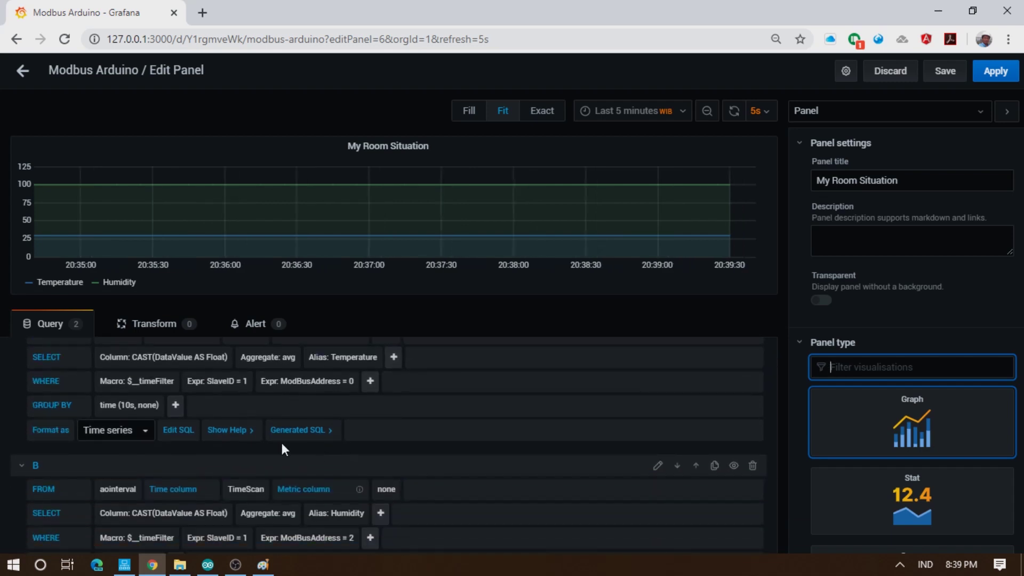
scroll(298, 415, up, 1)
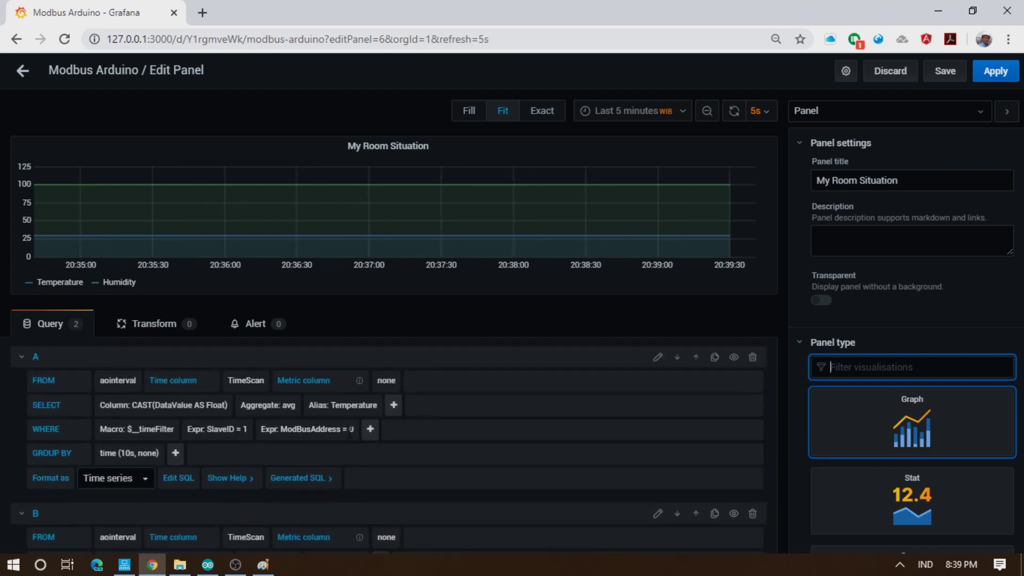
Step: Review the graph's Humidity query, including its alias, source table and filter conditions, and return to the dashboard
scroll(390, 437, down, 3)
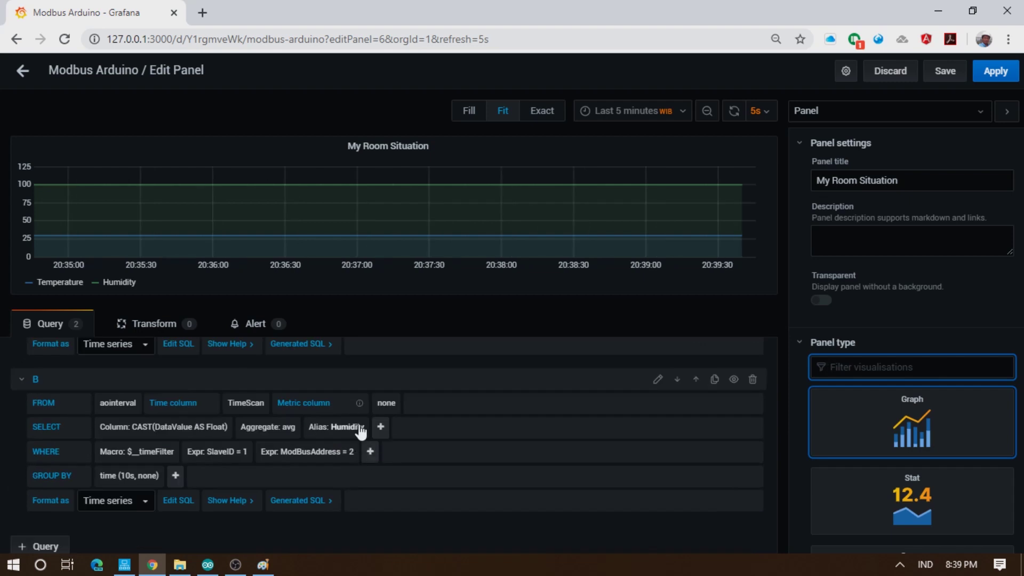
scroll(288, 429, up, 1)
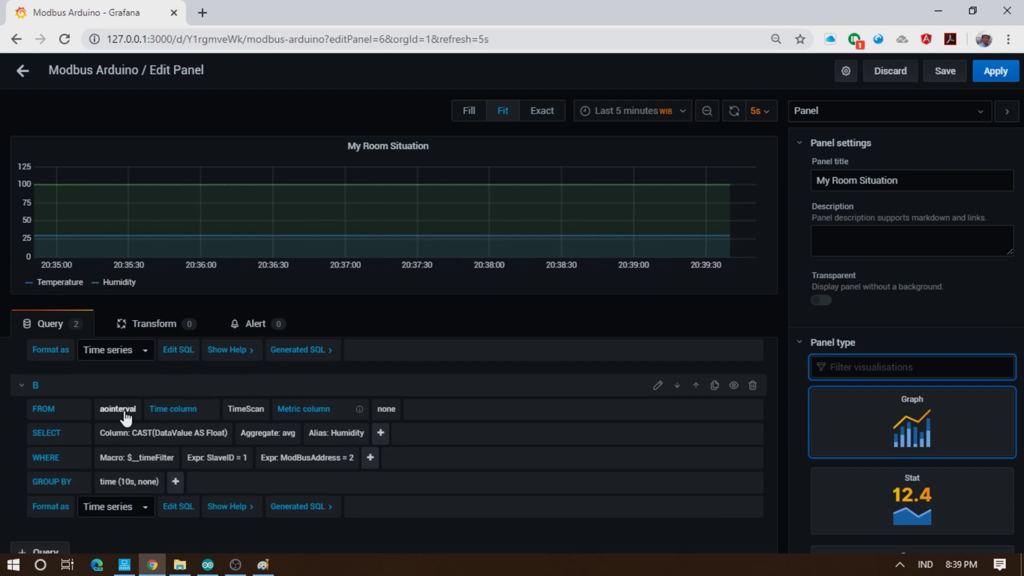
scroll(146, 411, up, 3)
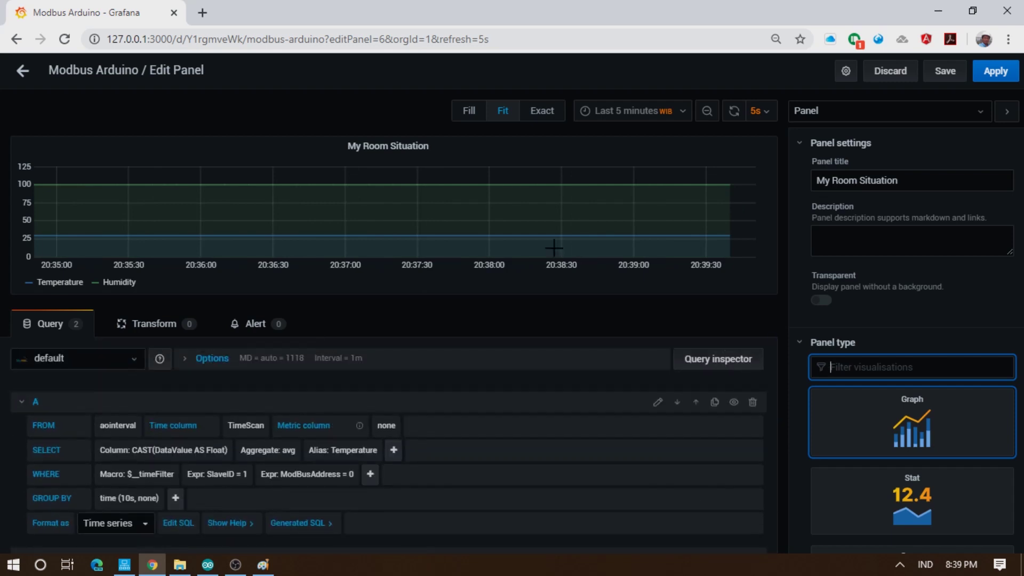
click(24, 71)
click(29, 79)
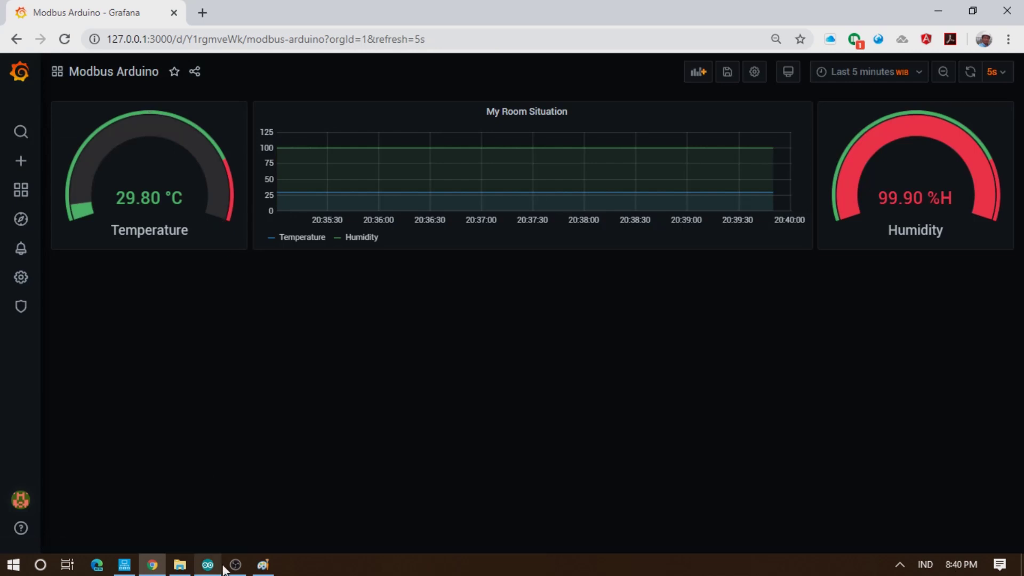
Step: Look over the system architecture diagram in Paint and return to the Grafana dashboard
click(263, 565)
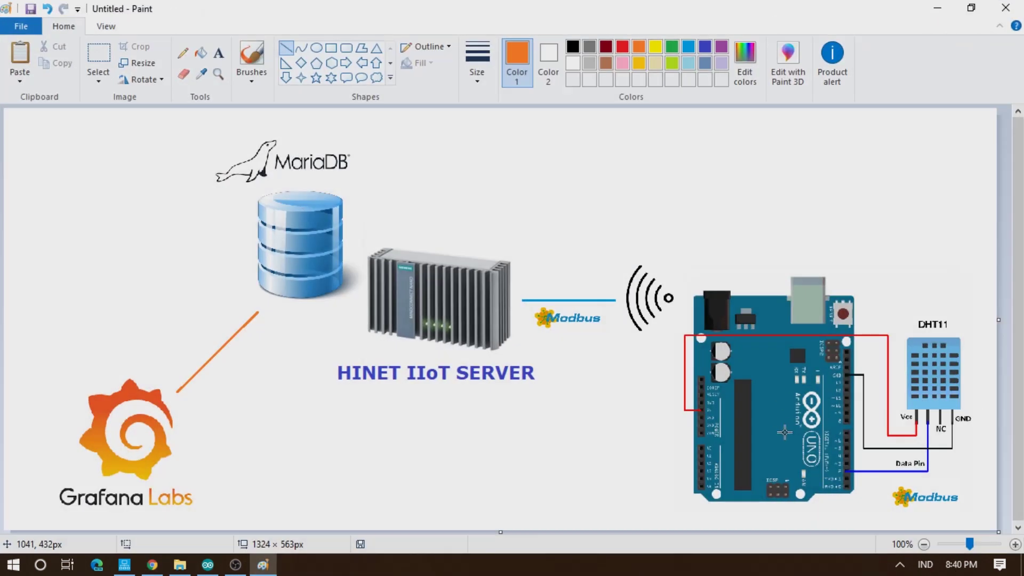
click(265, 565)
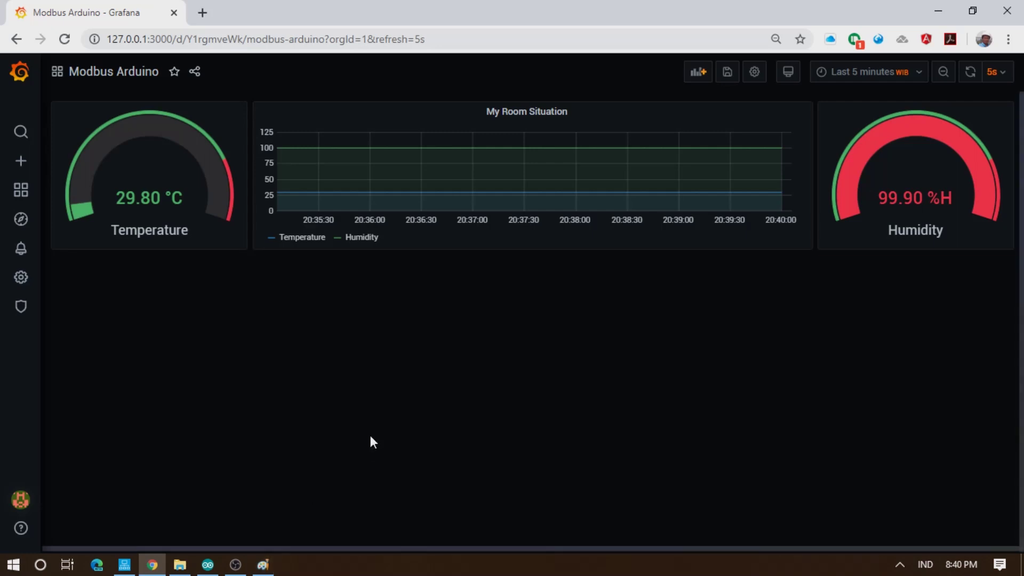
Step: View the dashboard over the last 15 minutes, 30 minutes and 1 hour, and set the time range back to the last 5 minutes
click(898, 75)
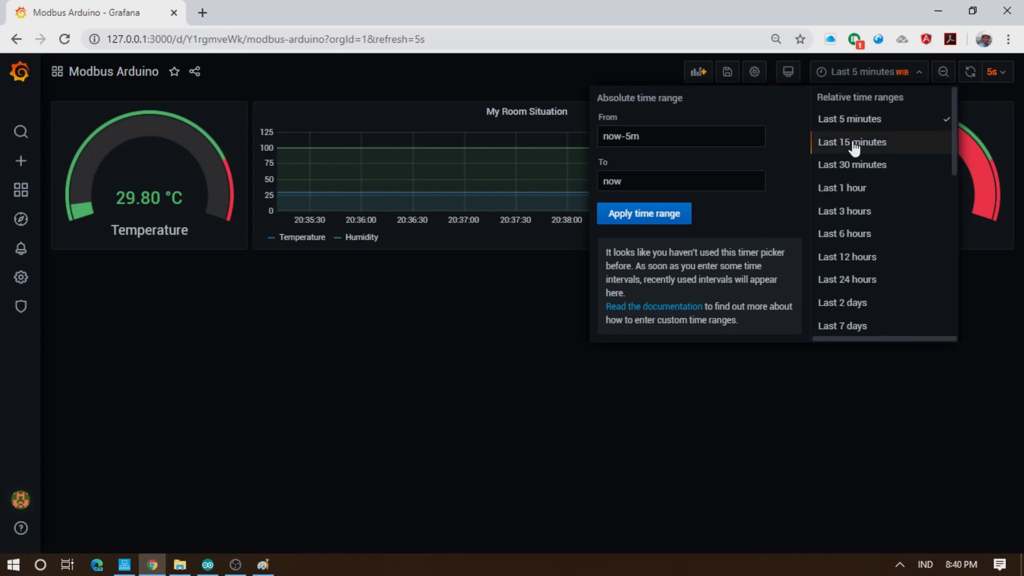
click(848, 141)
click(904, 72)
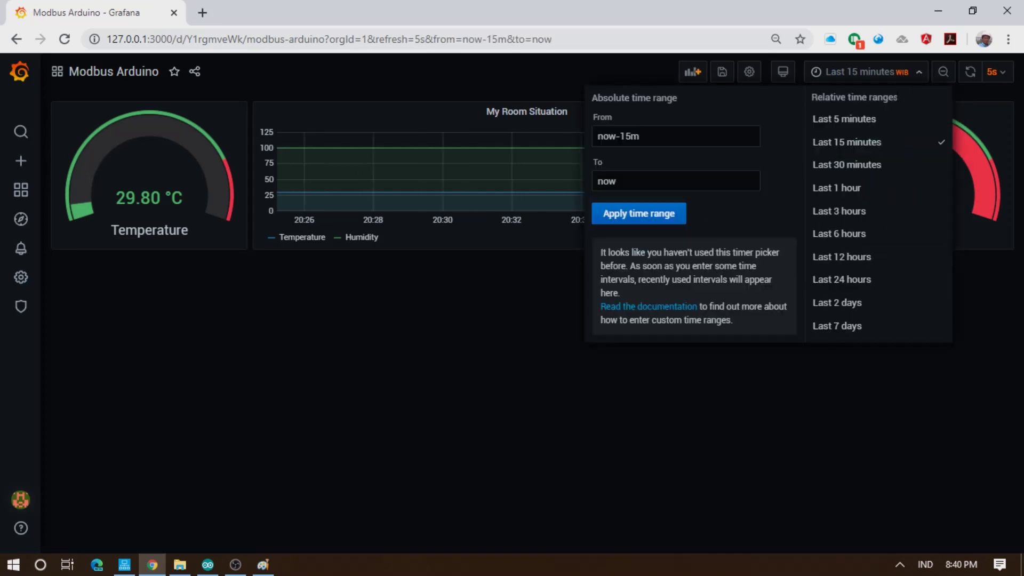
click(865, 165)
click(878, 76)
click(863, 188)
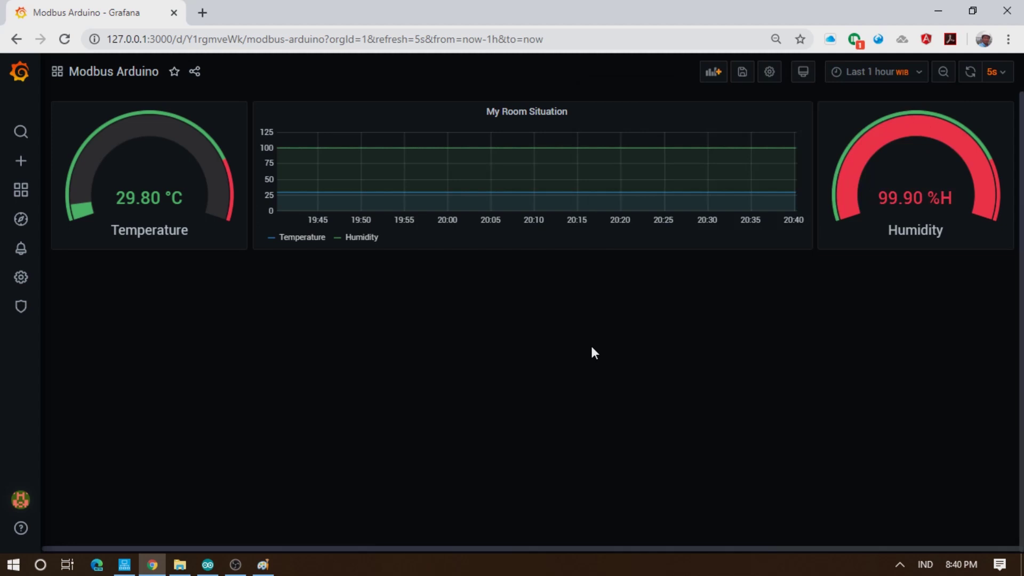
click(848, 74)
click(853, 120)
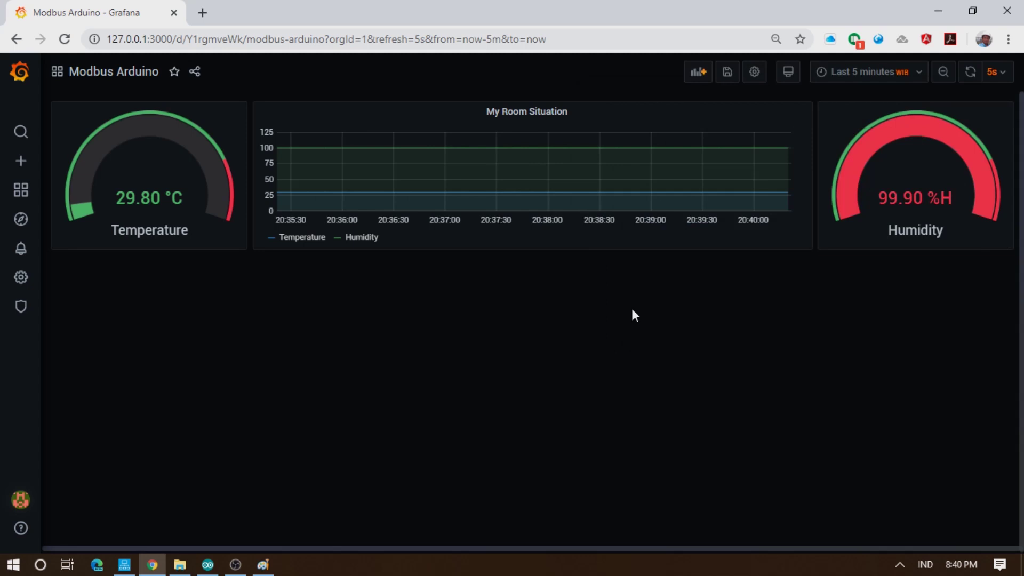
Step: Revisit the architecture diagram in Paint, and review the Arduiono channel under Modbus Data Polling in HINET IIoT Server
click(270, 557)
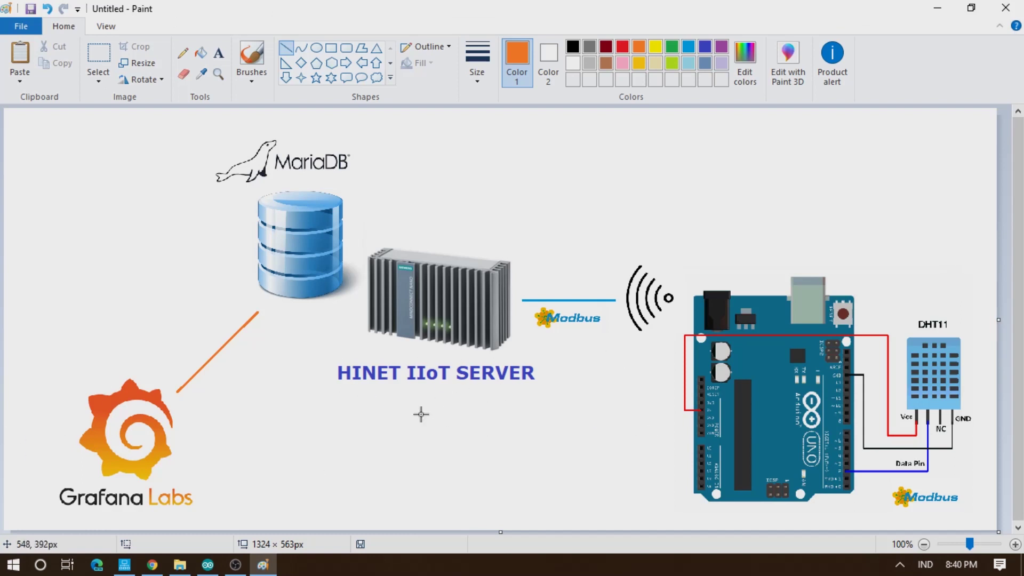
click(124, 564)
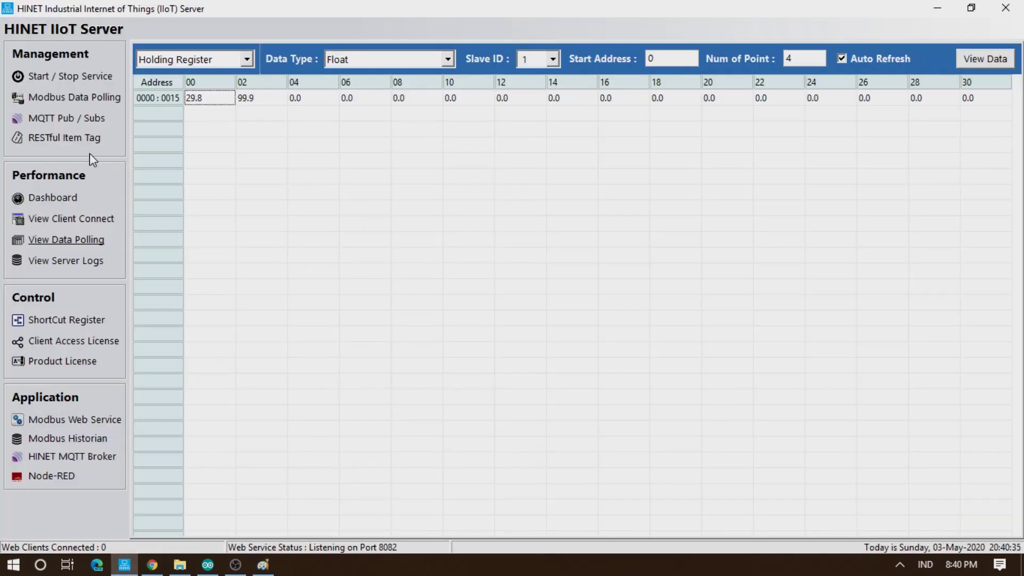
click(94, 99)
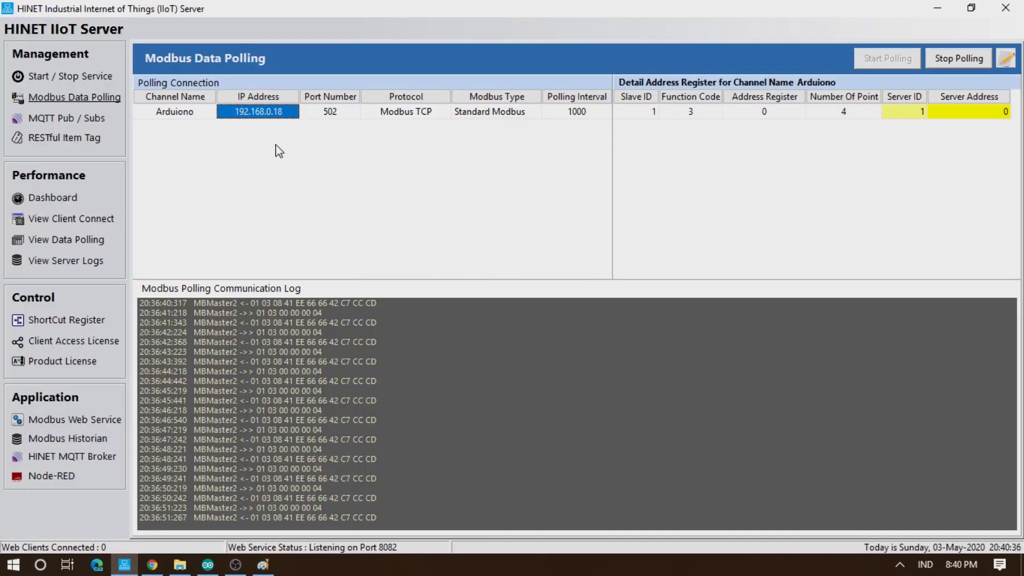
click(195, 113)
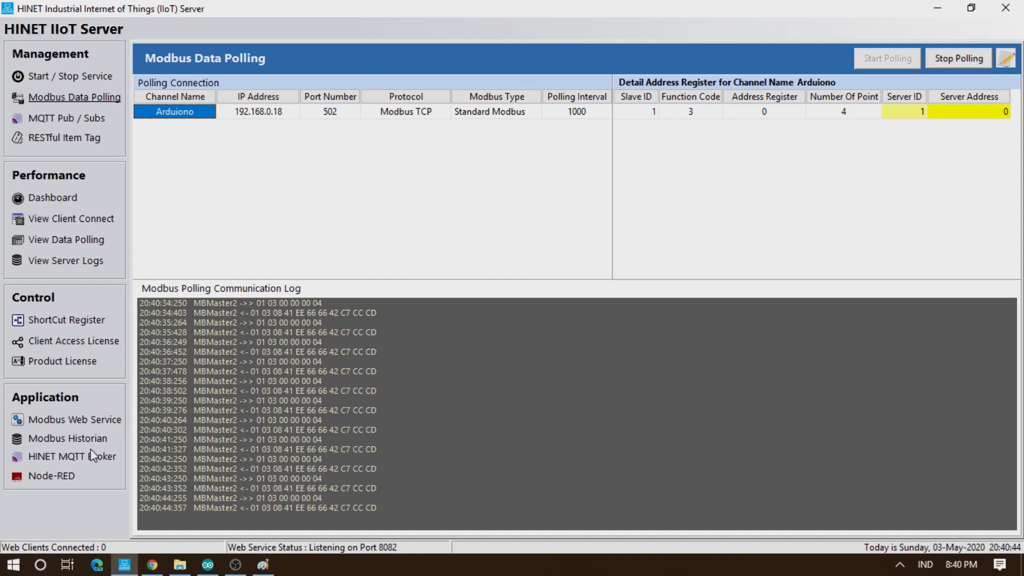
Step: Review the DataLog job in Modbus Historian, and open HINET DB Connector to view its data port status
click(72, 438)
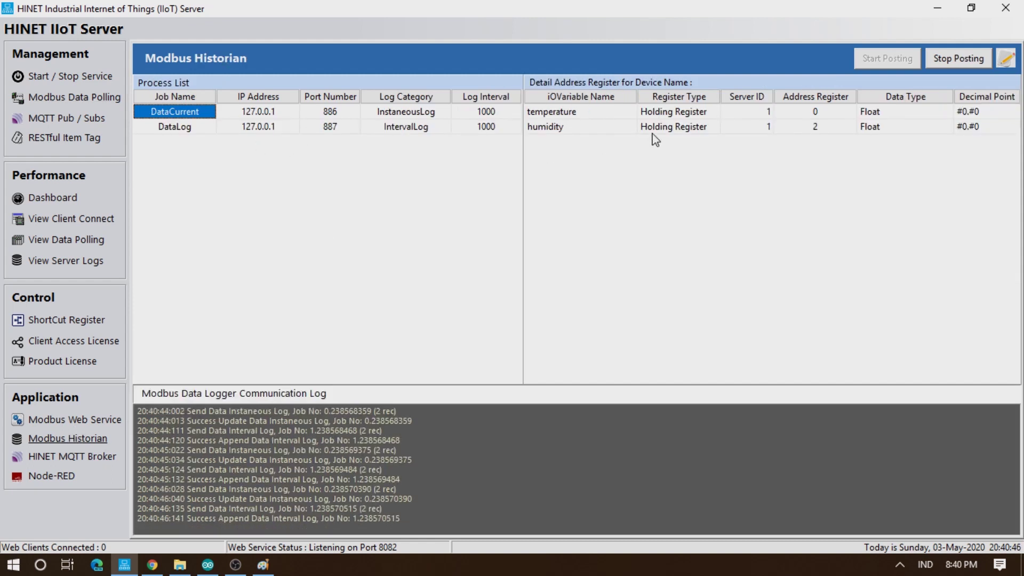
click(195, 128)
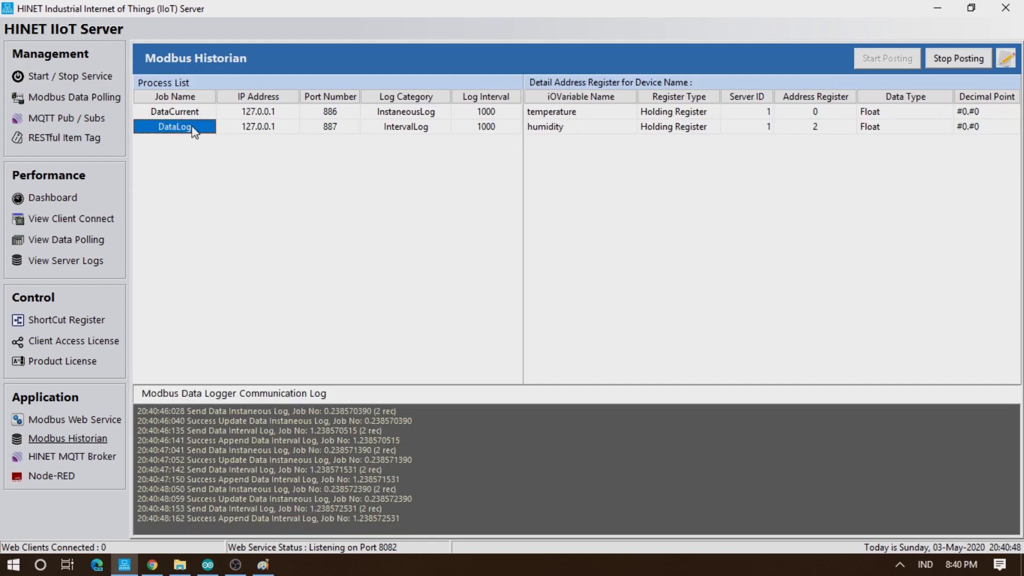
click(899, 564)
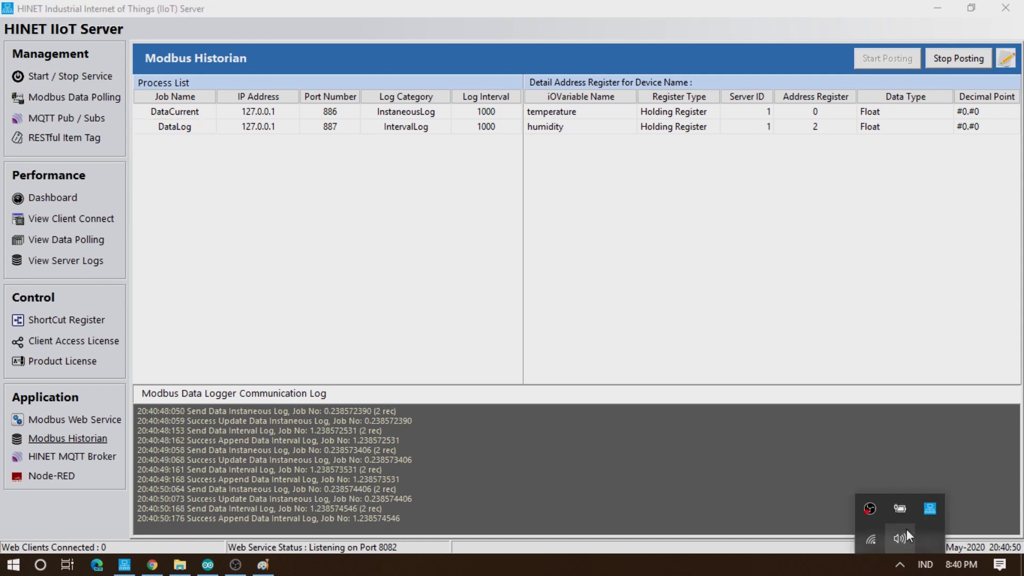
right_click(929, 510)
click(932, 514)
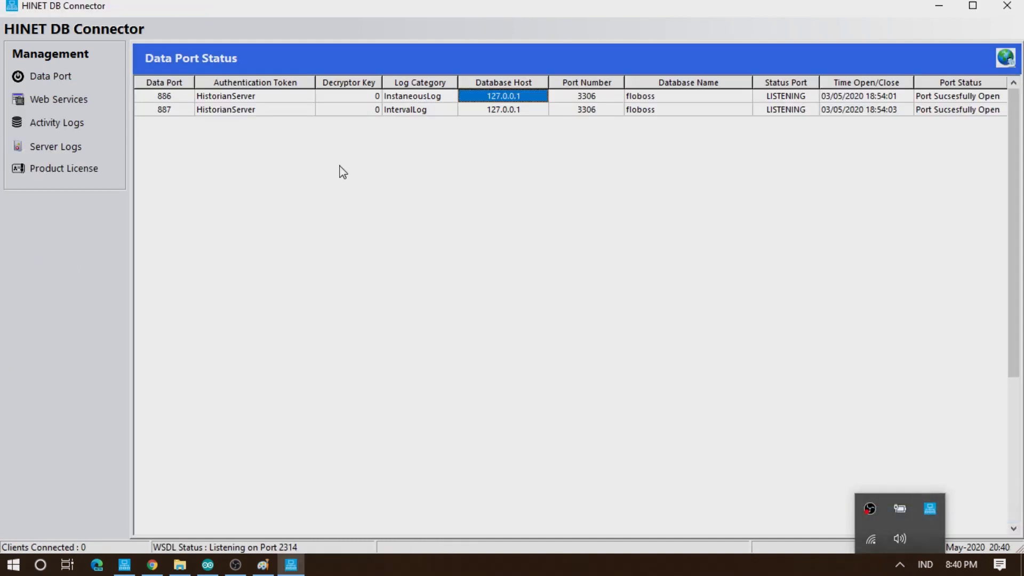
Step: Check the activity logs in HINET DB Connector, and open HeidiSQL with the HINET session
click(471, 110)
click(73, 128)
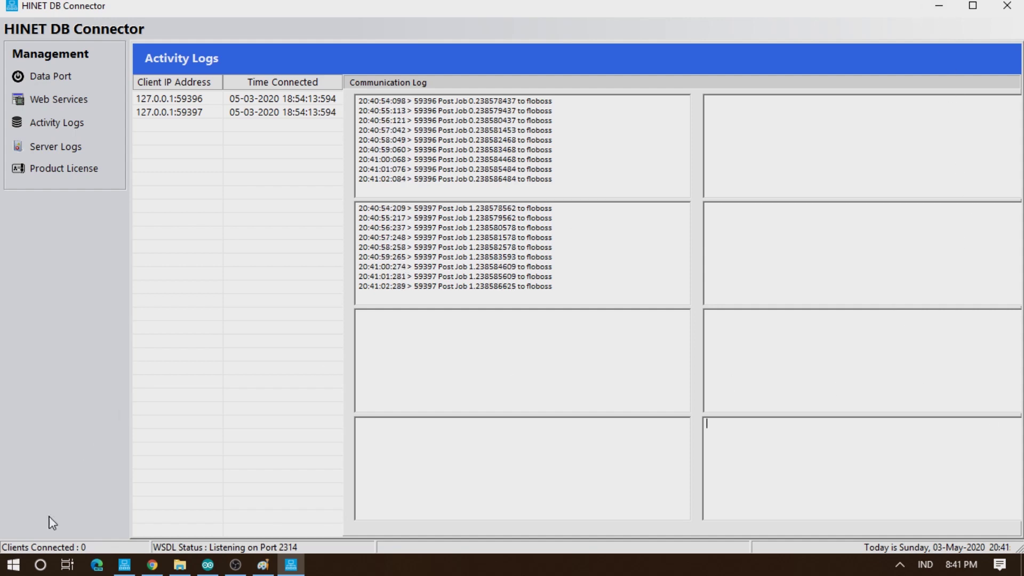
click(40, 564)
text(hei)
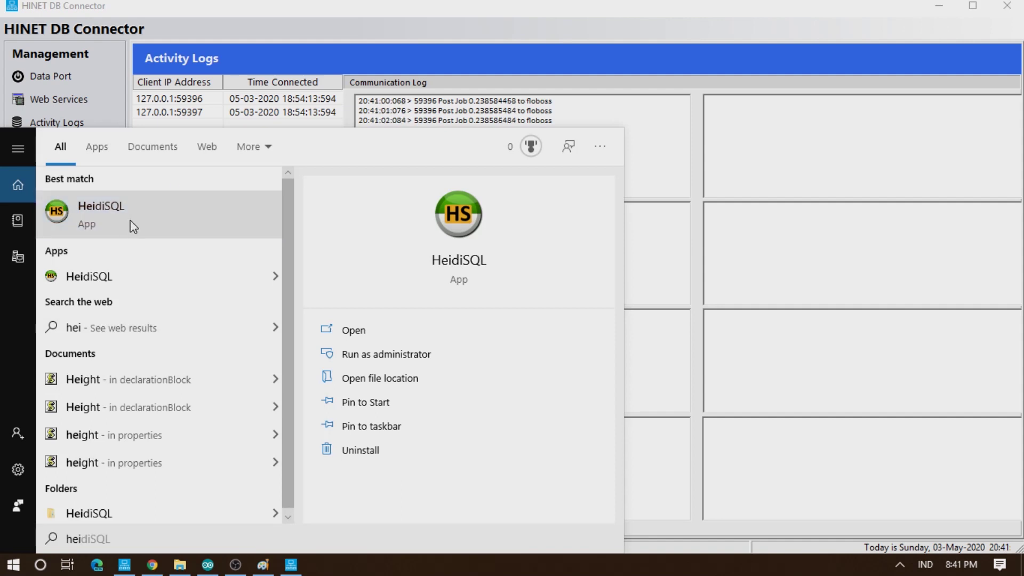
click(368, 354)
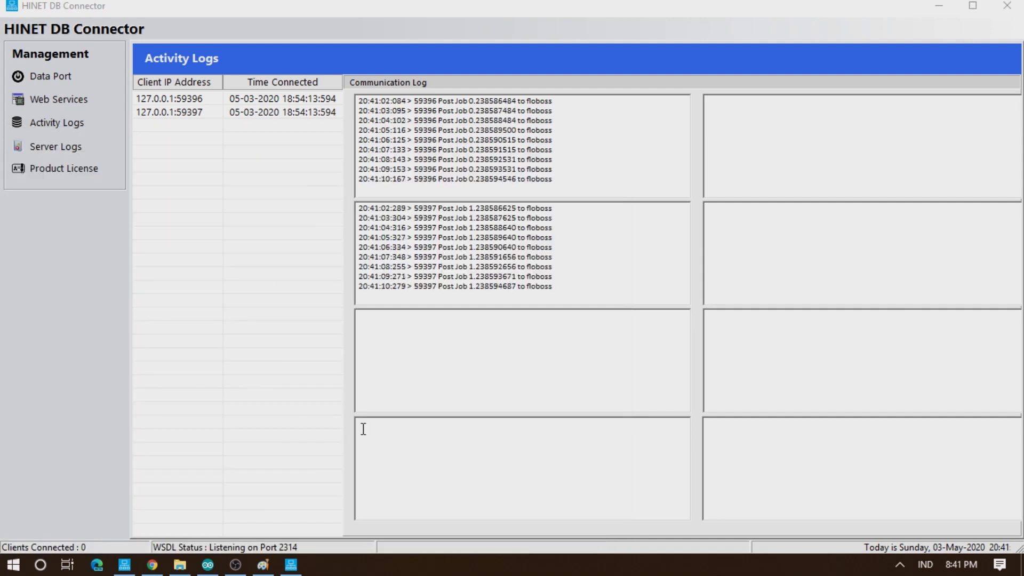
click(764, 377)
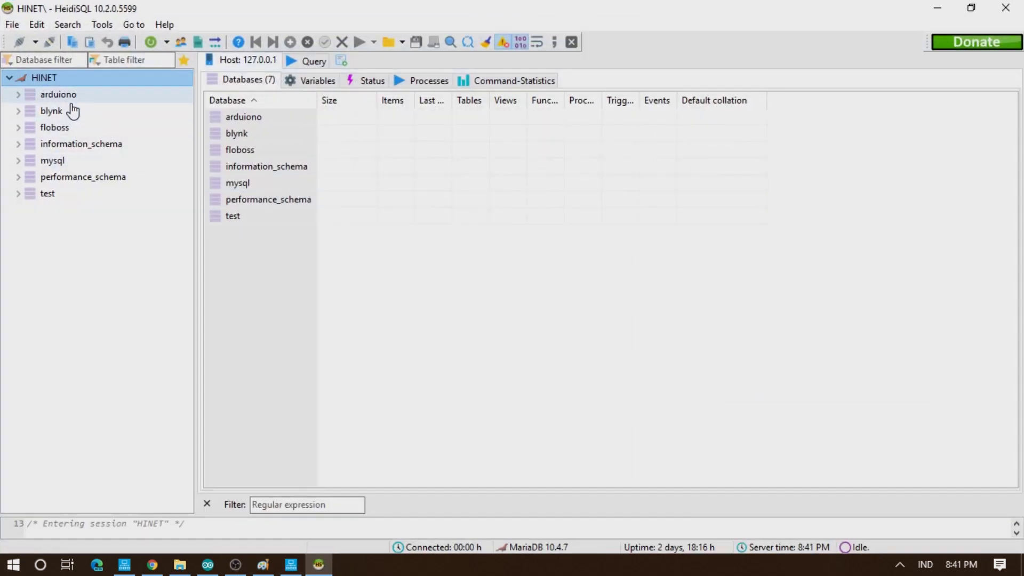
Step: Expand the floboss database and show the data rows of its aocurrent table
click(62, 127)
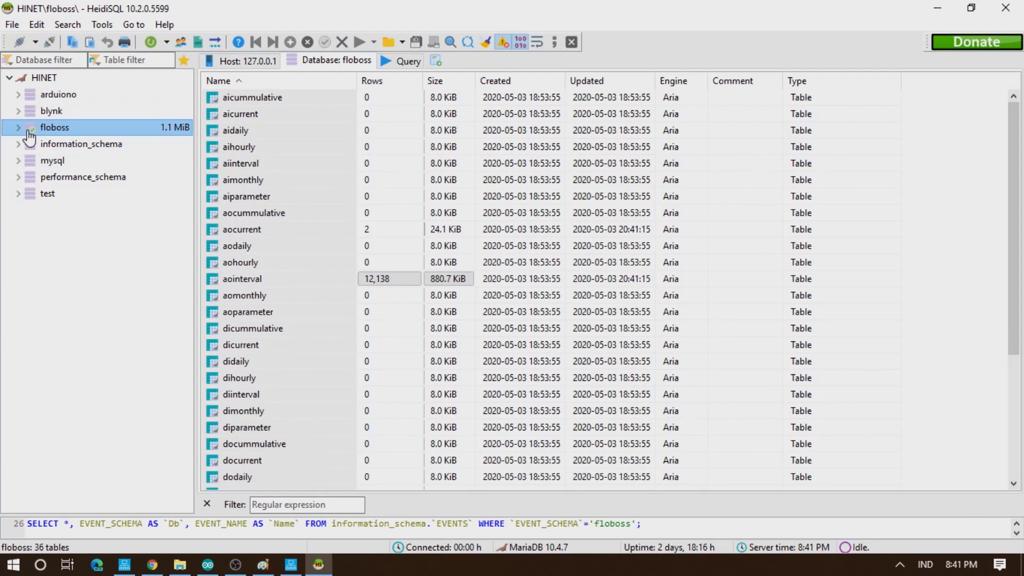
click(18, 128)
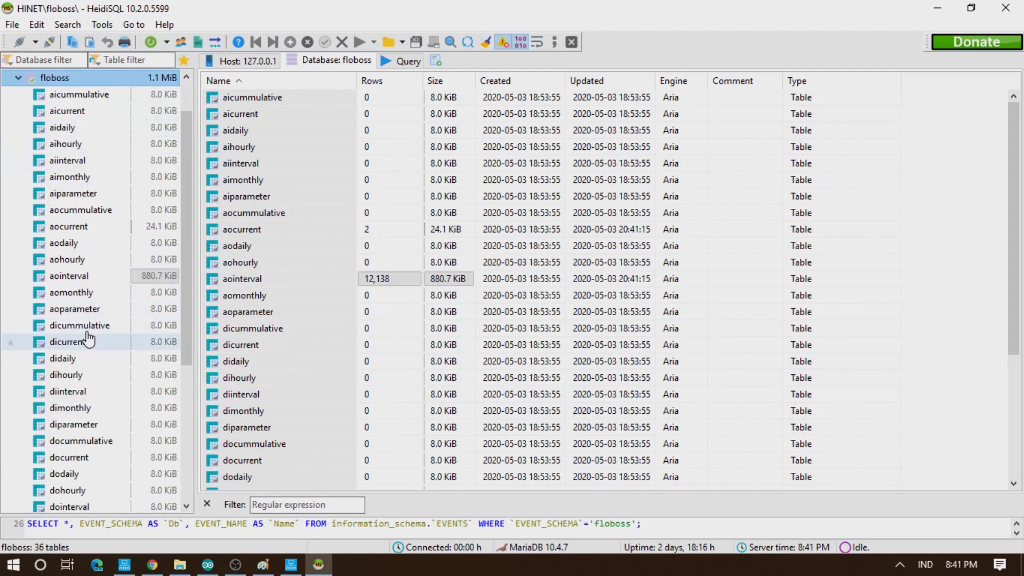
click(88, 227)
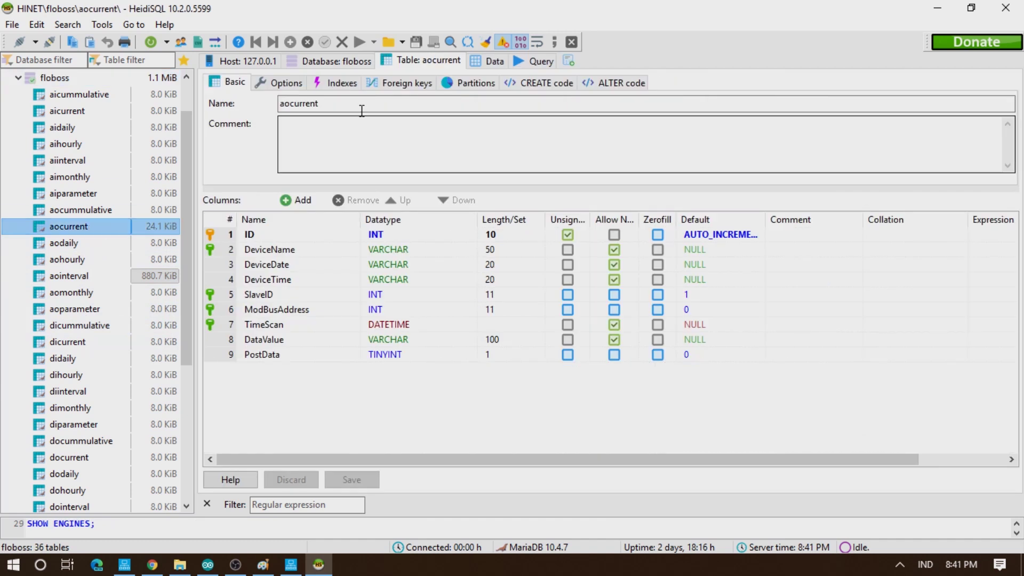
click(486, 60)
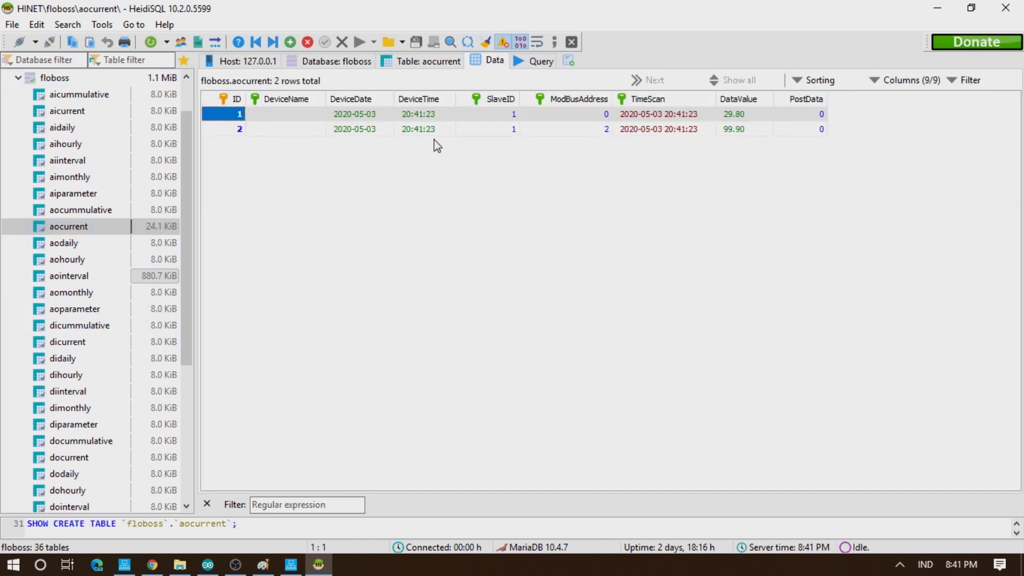
Step: Refresh the aocurrent rows repeatedly to watch the logged readings update
right_click(401, 176)
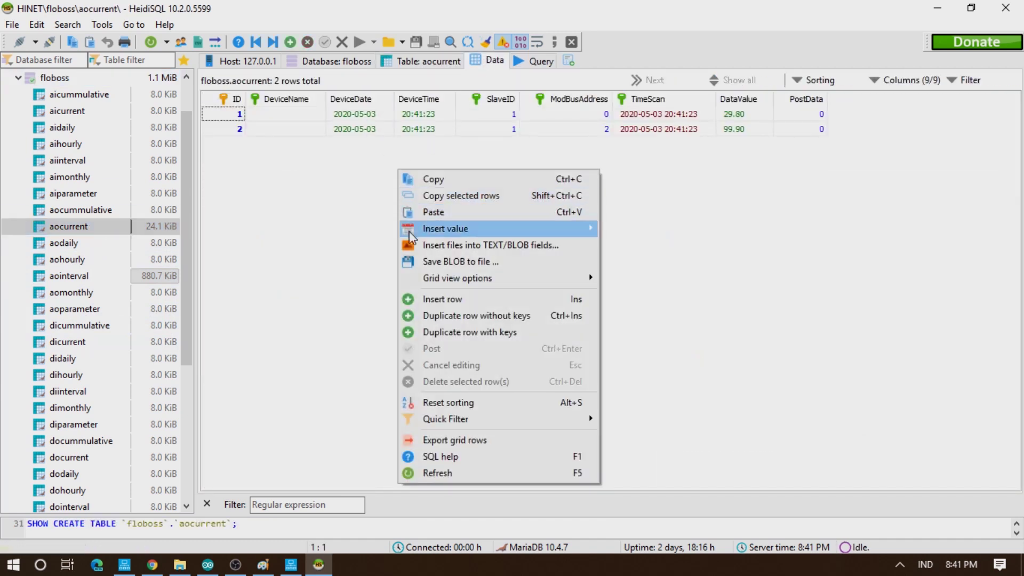
click(435, 473)
right_click(445, 426)
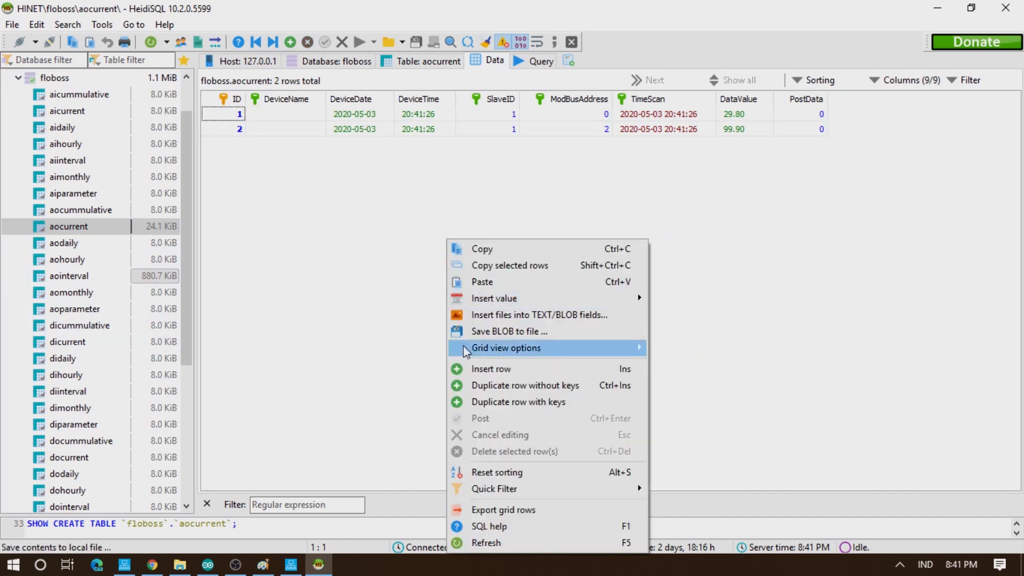
click(478, 539)
right_click(471, 277)
click(509, 542)
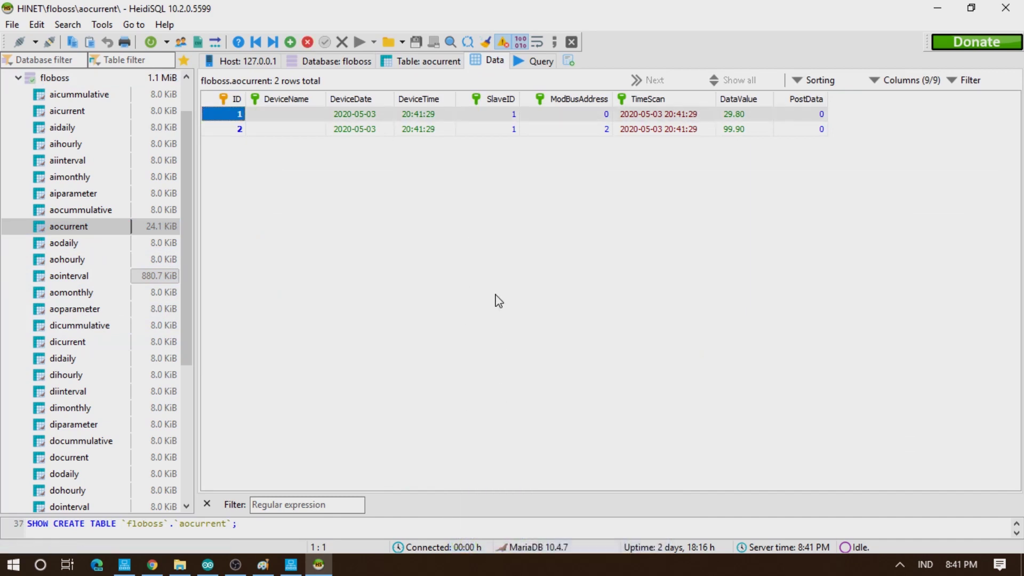
right_click(496, 297)
click(526, 540)
right_click(519, 322)
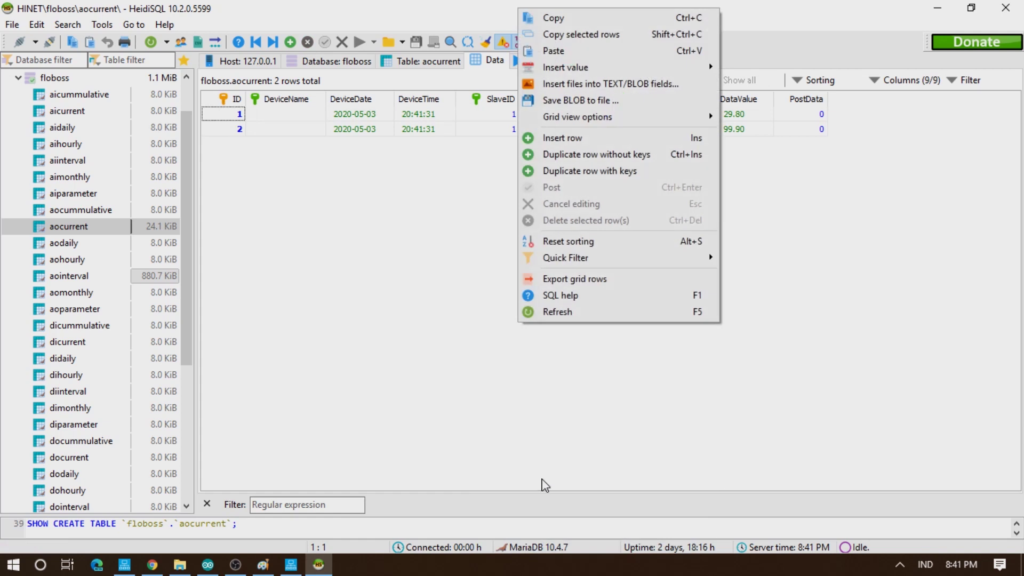
click(557, 311)
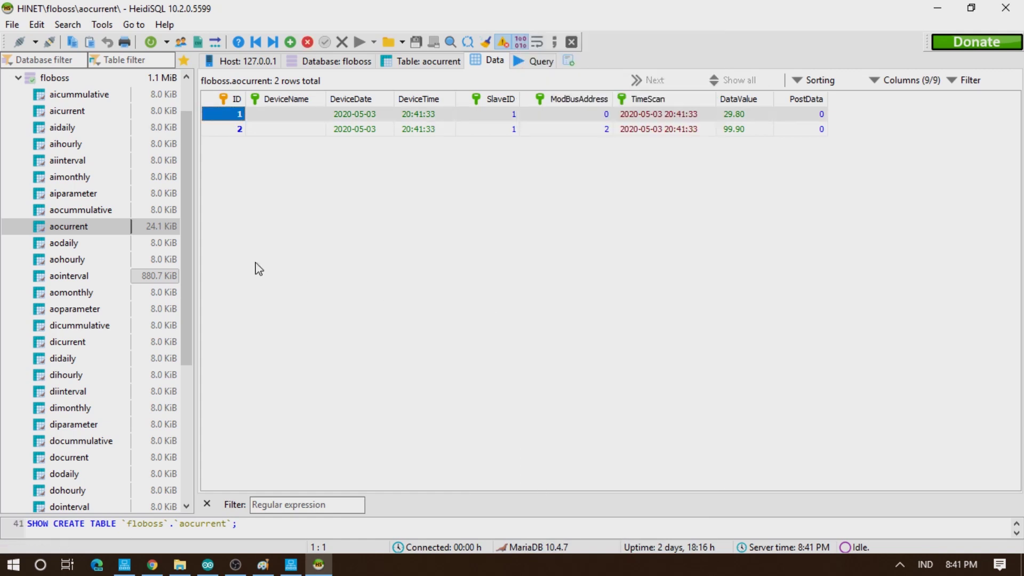
Step: Open the data of the aointerval table, refresh it and scan through its loaded rows
click(83, 282)
right_click(333, 148)
click(368, 451)
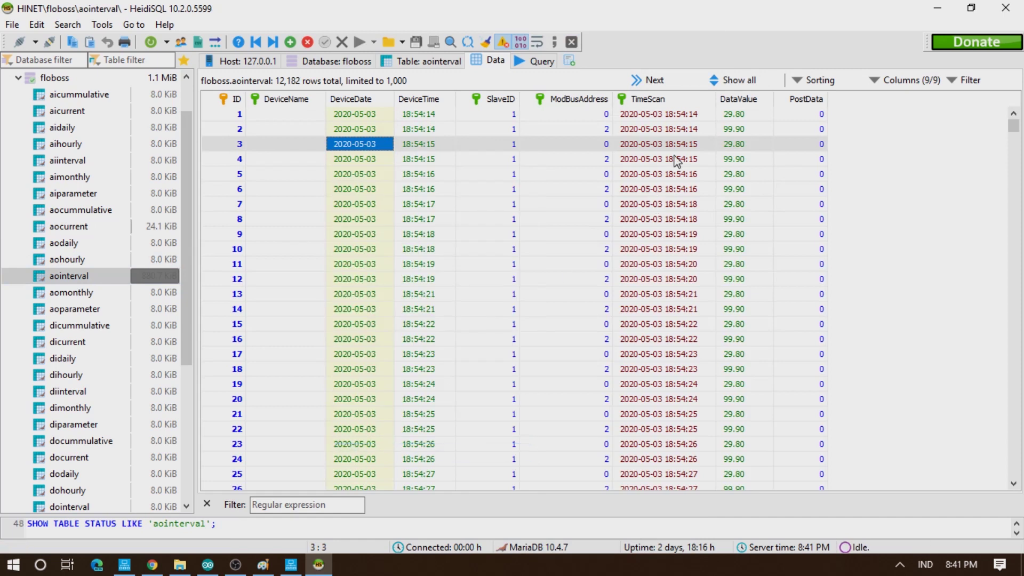
scroll(677, 160, down, 11)
scroll(657, 201, down, 11)
drag(1013, 153, 993, 486)
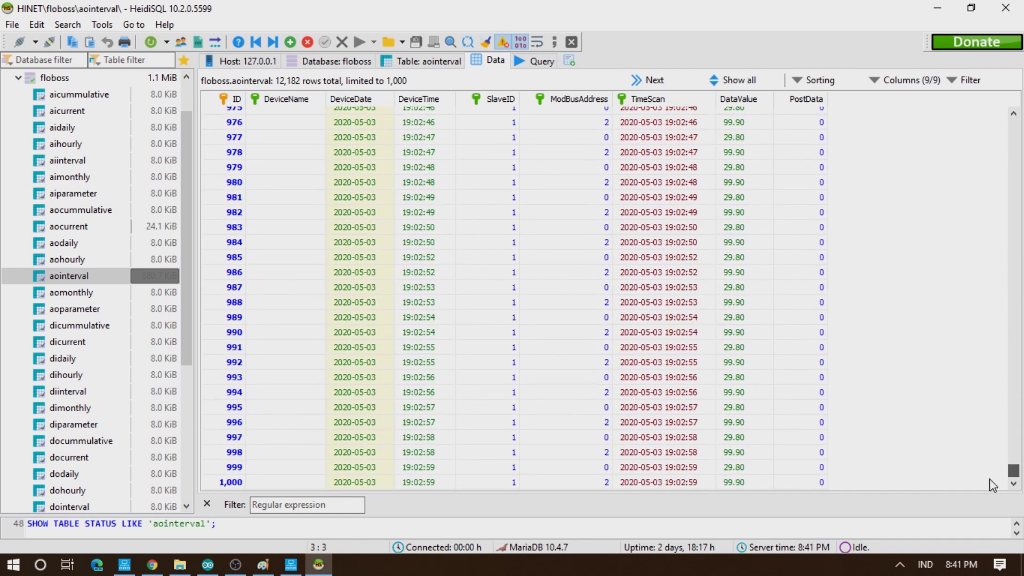
scroll(850, 299, up, 20)
scroll(656, 297, down, 18)
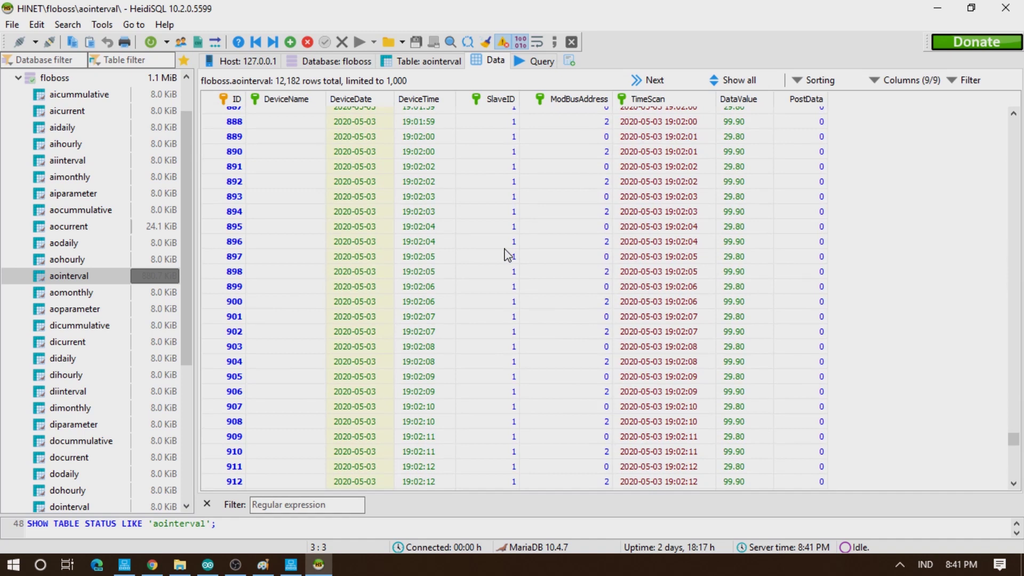
Step: Jump to the last record of aointerval and examine the timestamps of the newest entries
click(272, 41)
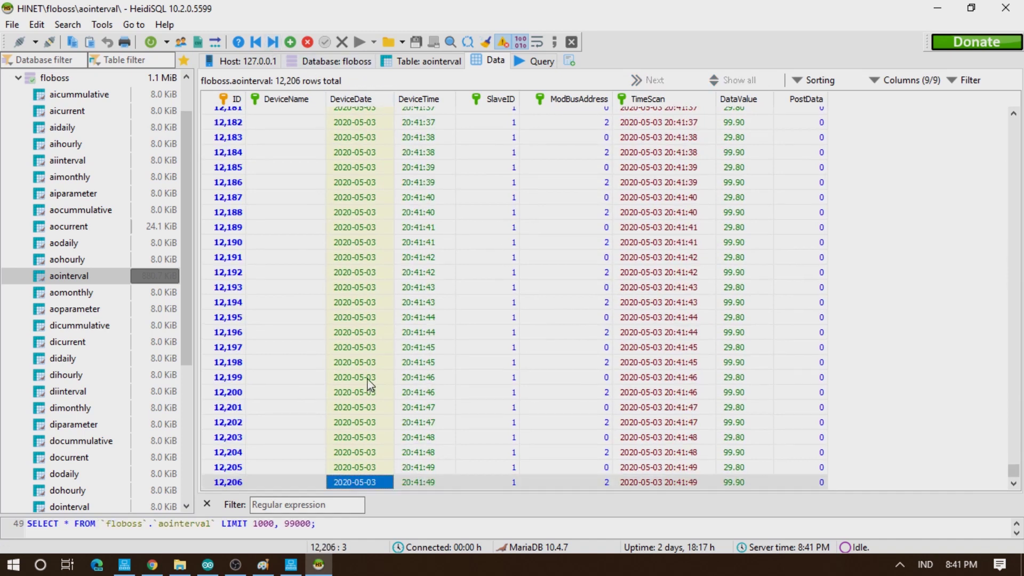
click(344, 469)
scroll(352, 462, up, 1)
scroll(364, 438, up, 1)
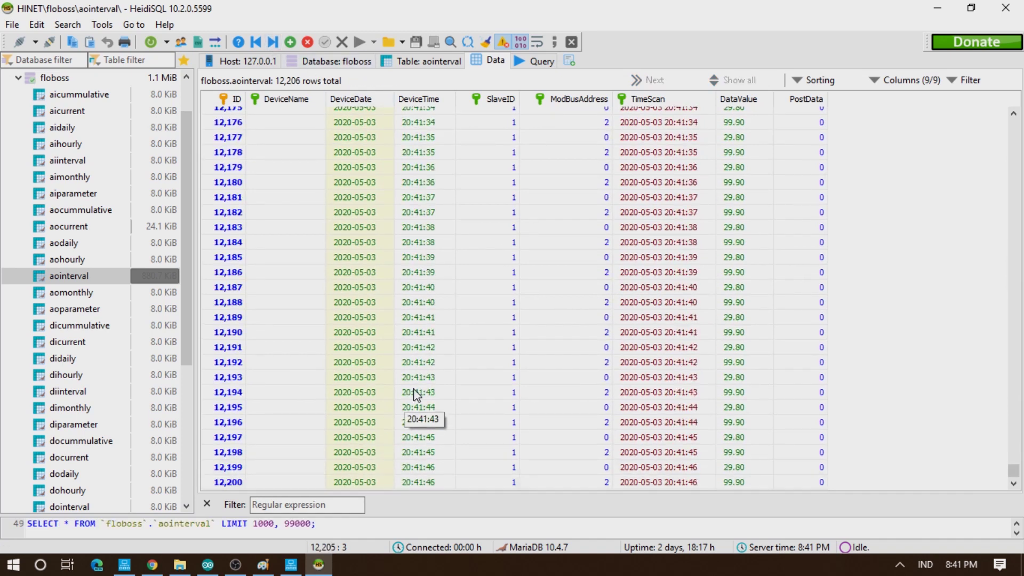
scroll(436, 430, down, 2)
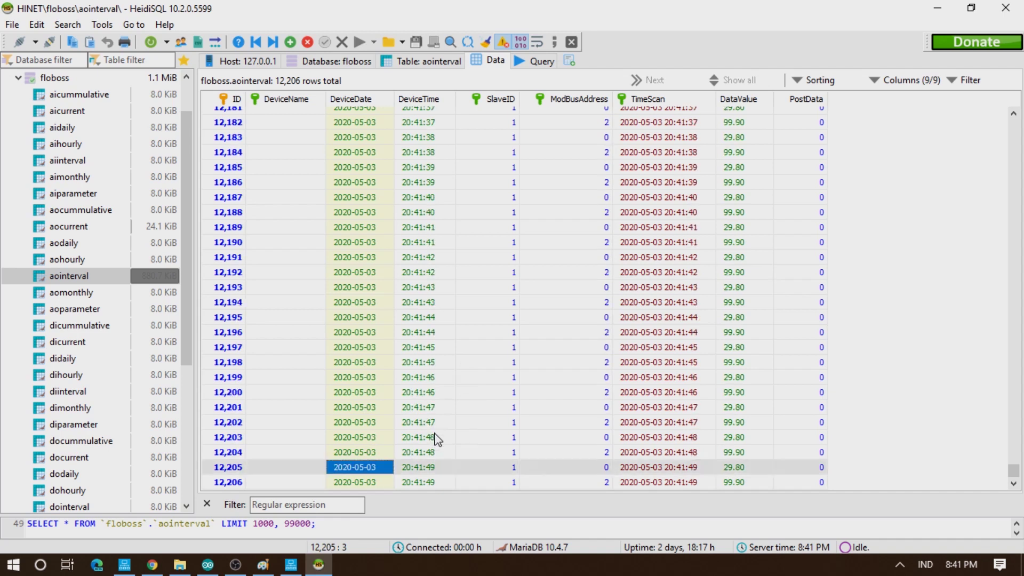
Step: Switch to Grafana, review queries A and B of the My Room Situation panel in edit mode, and return to the dashboard
click(152, 564)
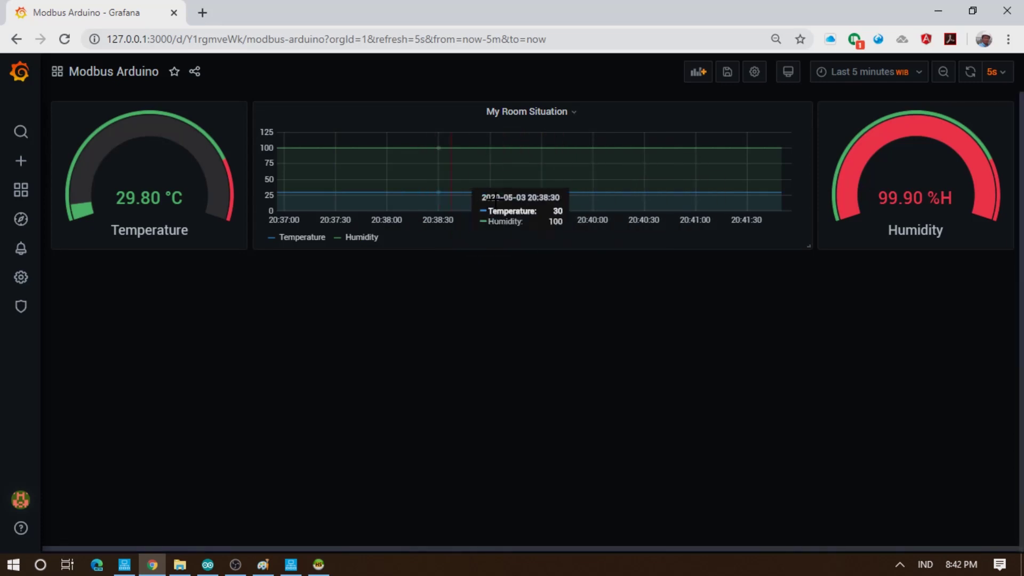
click(555, 124)
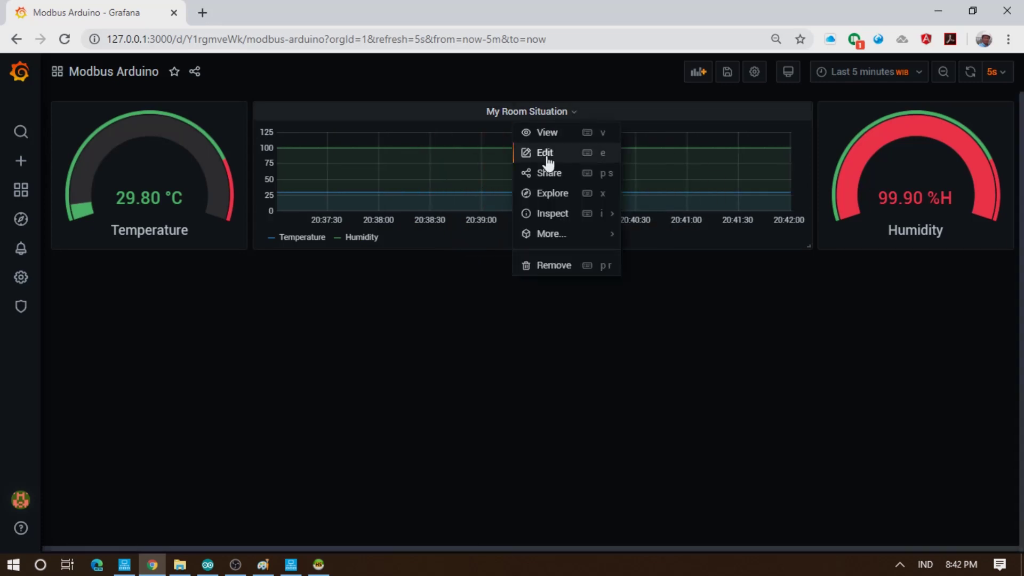
click(545, 154)
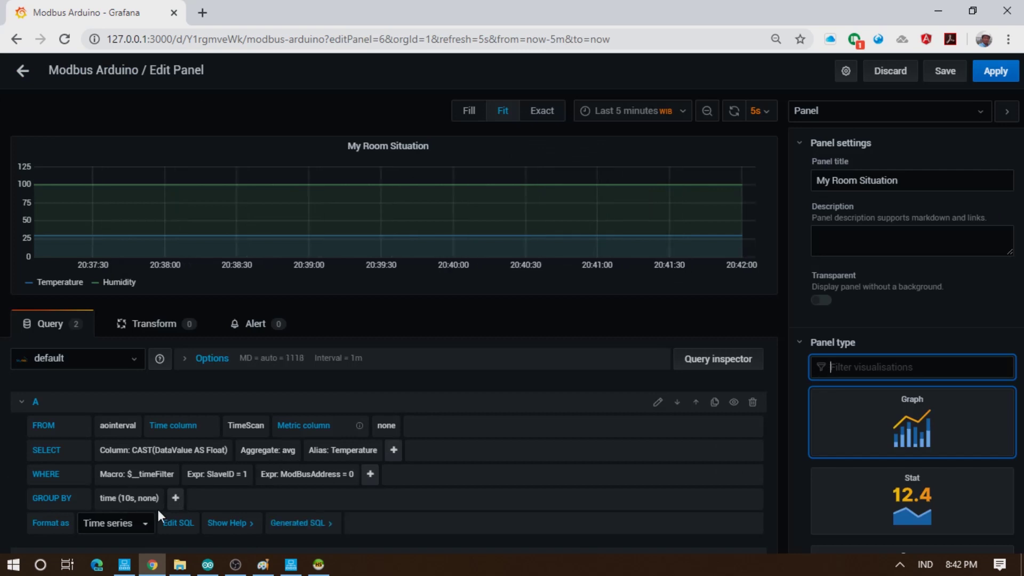
scroll(487, 405, down, 3)
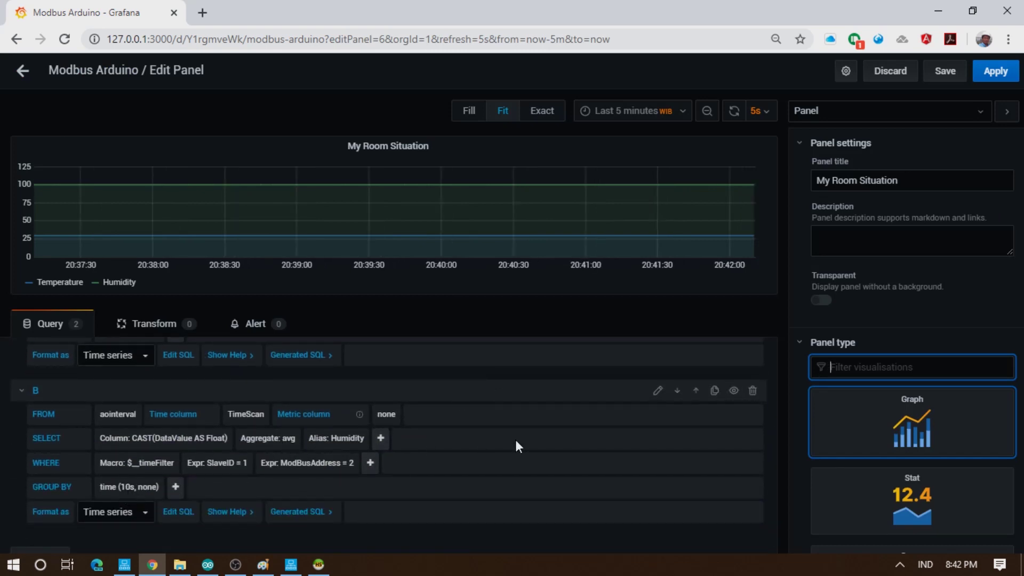
scroll(515, 439, up, 1)
click(21, 71)
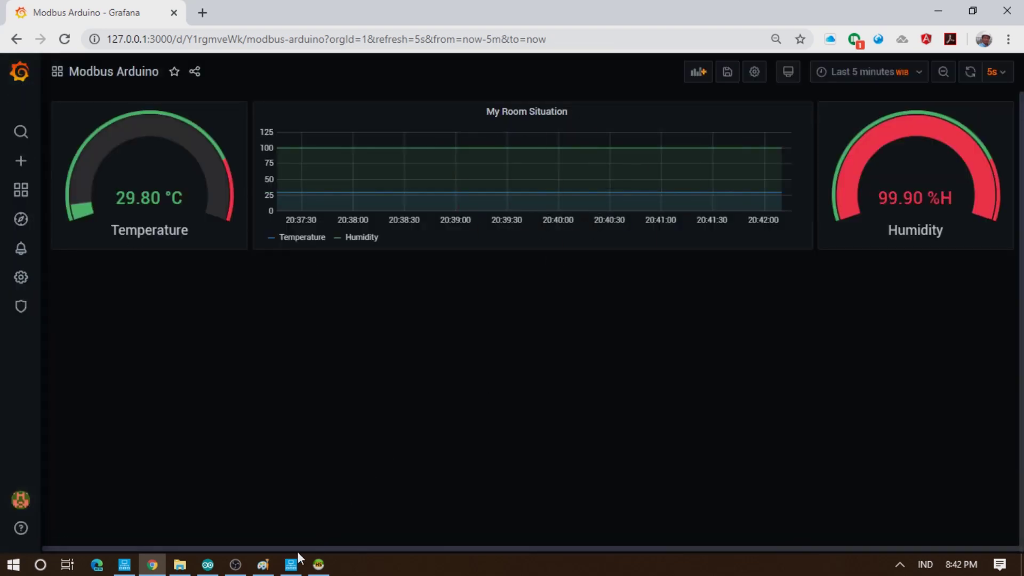
Step: Review the ModbusTCPDHT sketch in the Arduino IDE alongside the Paint architecture diagram, down to the temperature and humidity holding register assignments
click(208, 564)
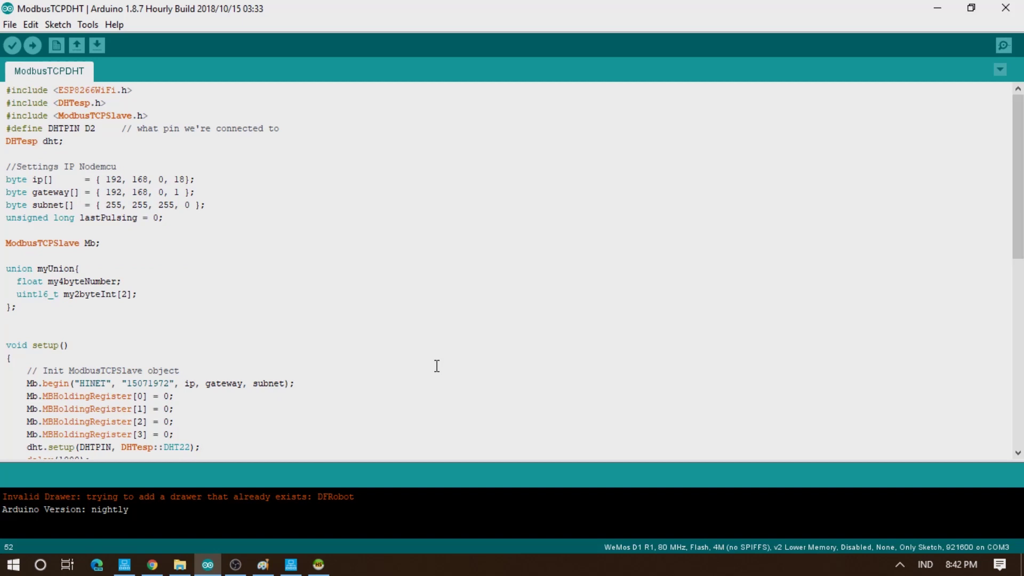
click(263, 565)
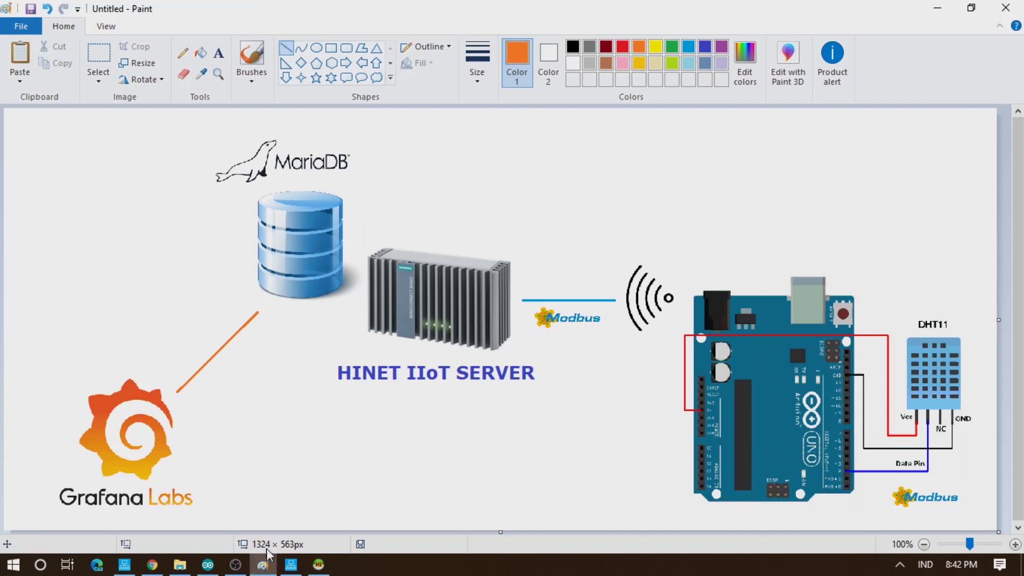
click(205, 564)
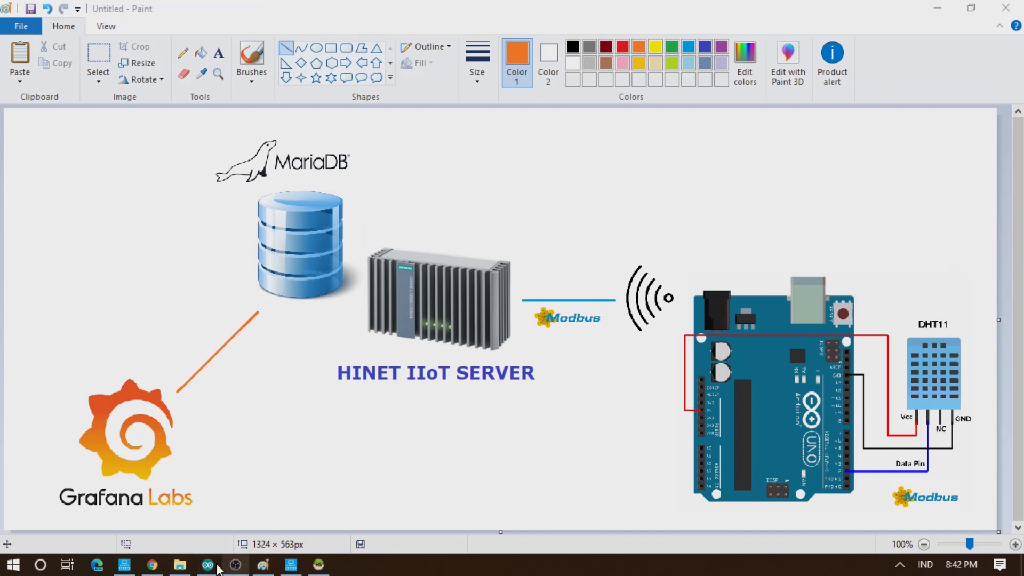
scroll(100, 217, down, 8)
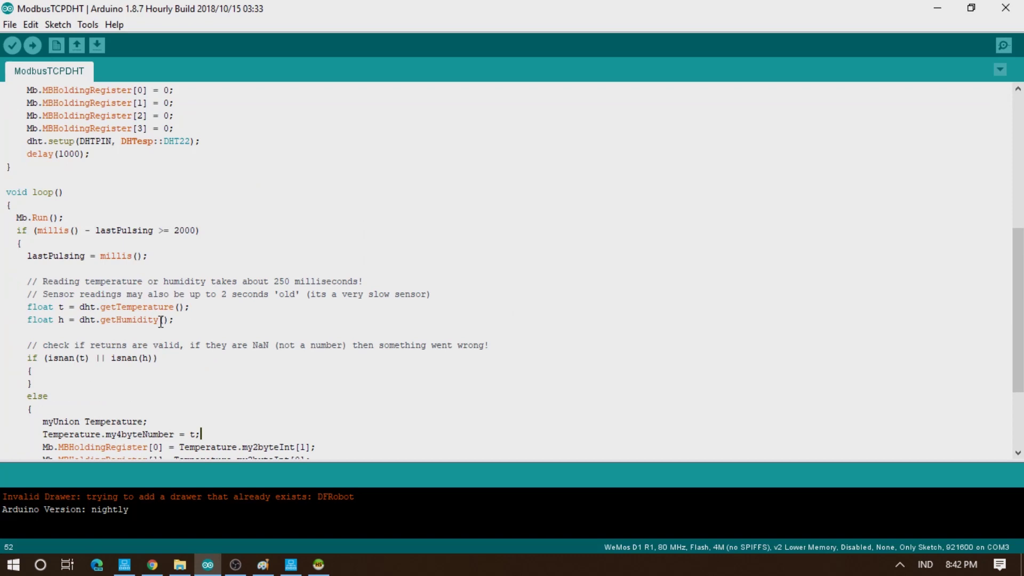
scroll(160, 322, down, 3)
scroll(94, 178, up, 1)
scroll(145, 312, down, 1)
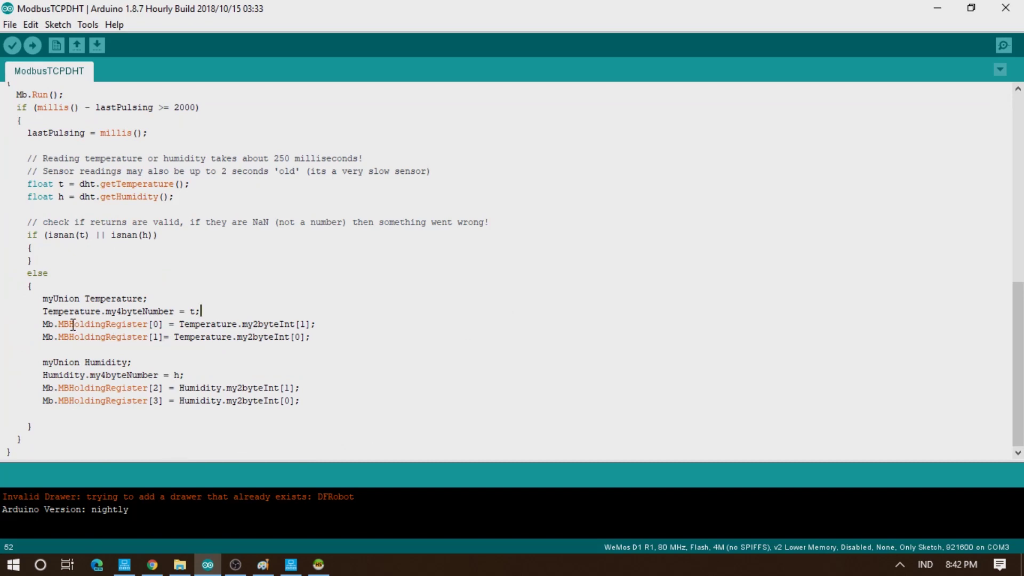
scroll(198, 342, up, 7)
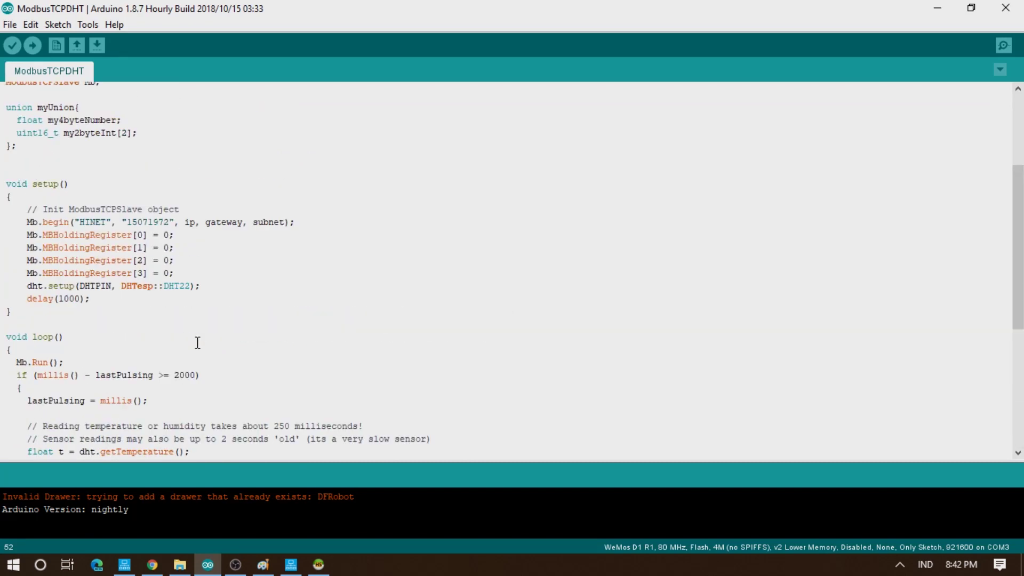
scroll(197, 343, up, 1)
scroll(194, 352, down, 8)
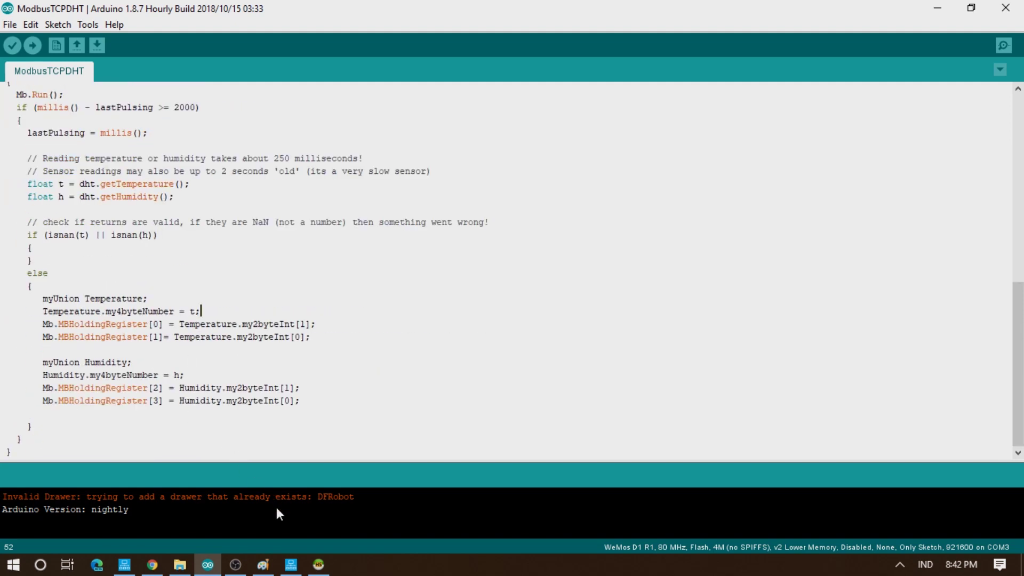
Step: Revisit the HINET DB Connector activity logs, and review the Arduiono channel's register mapping under Modbus Data Polling in HINET IIoT Server
mouse_move(291, 565)
click(301, 544)
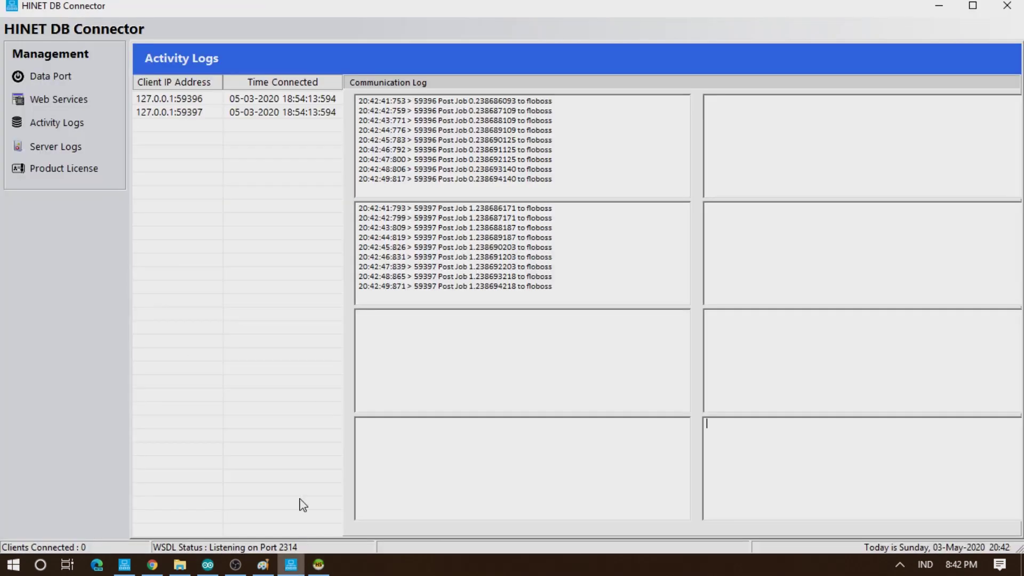
click(124, 564)
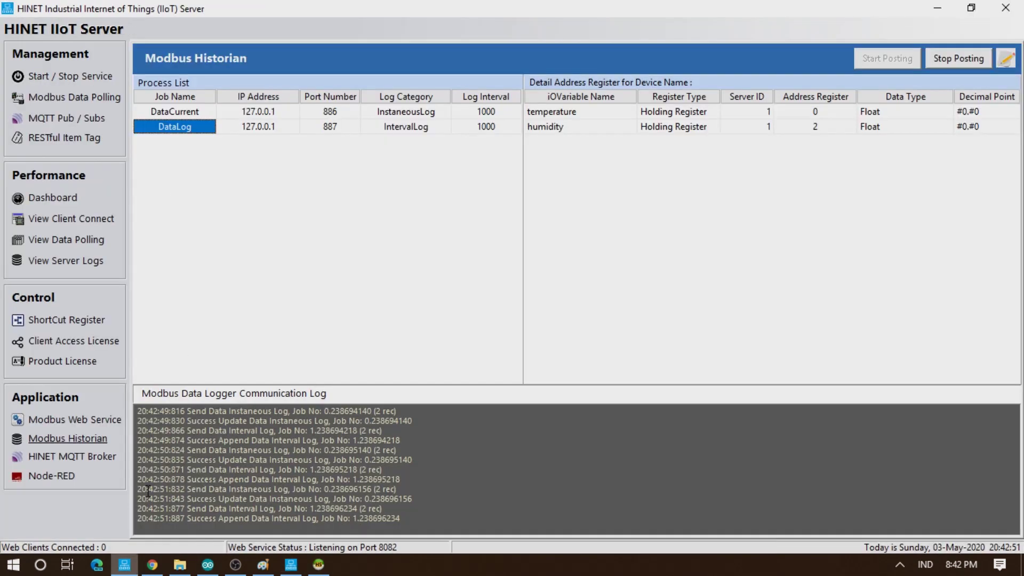
click(91, 97)
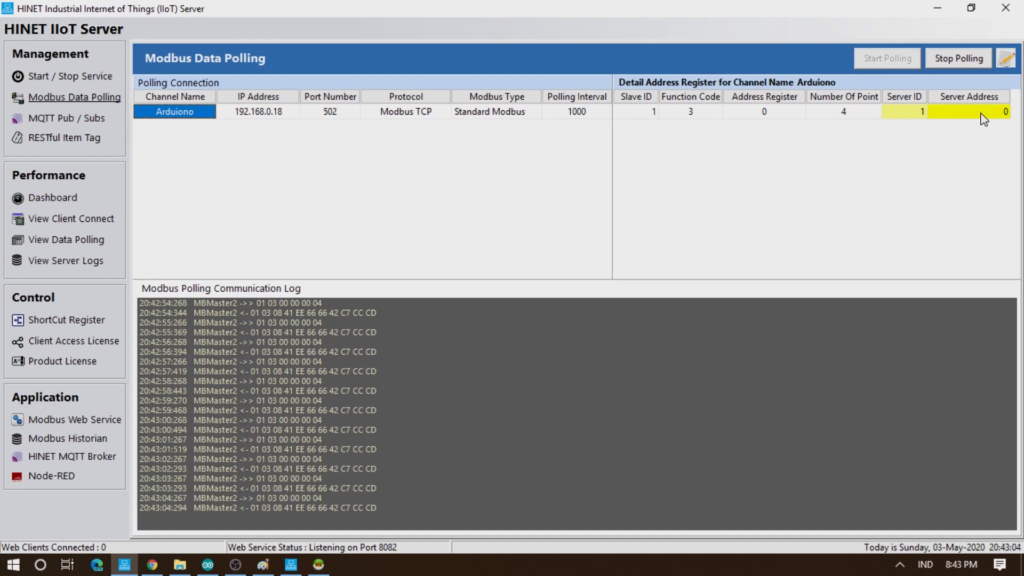
Step: View the polled float holding registers for slave 1, check addresses 00 and 02, and reopen Modbus Historian
click(41, 244)
click(974, 52)
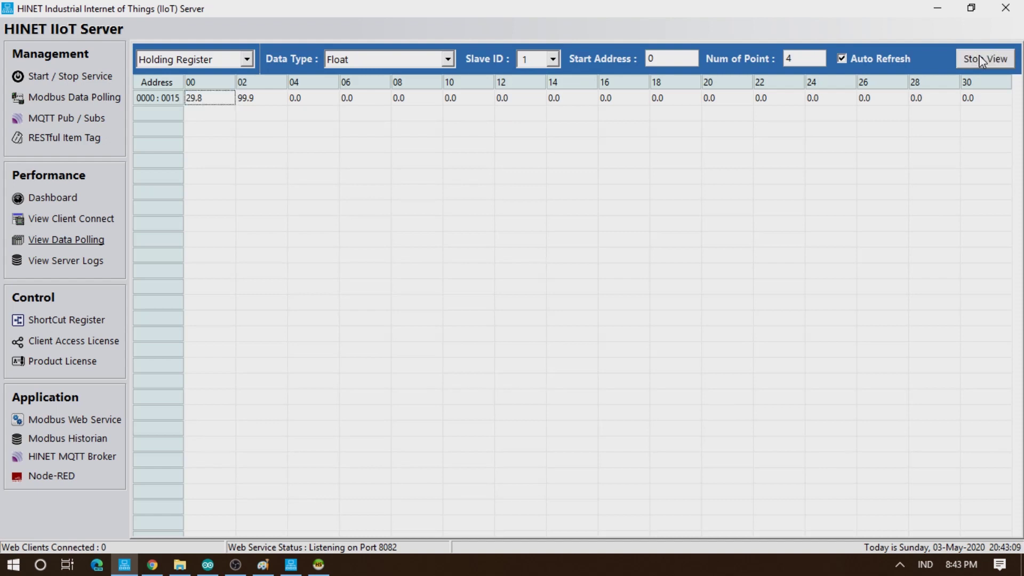
click(981, 60)
click(981, 60)
click(250, 101)
click(201, 102)
click(68, 438)
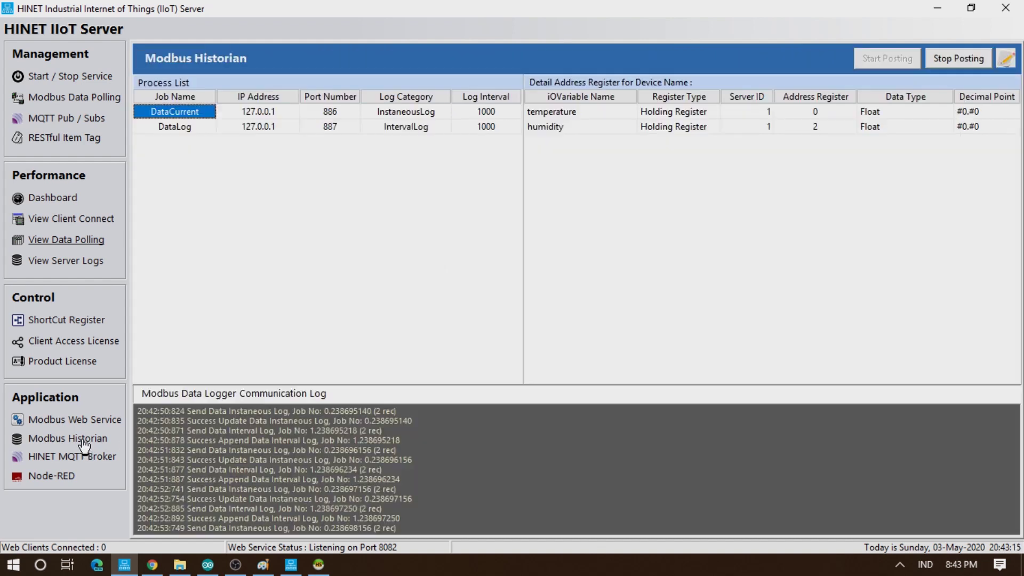